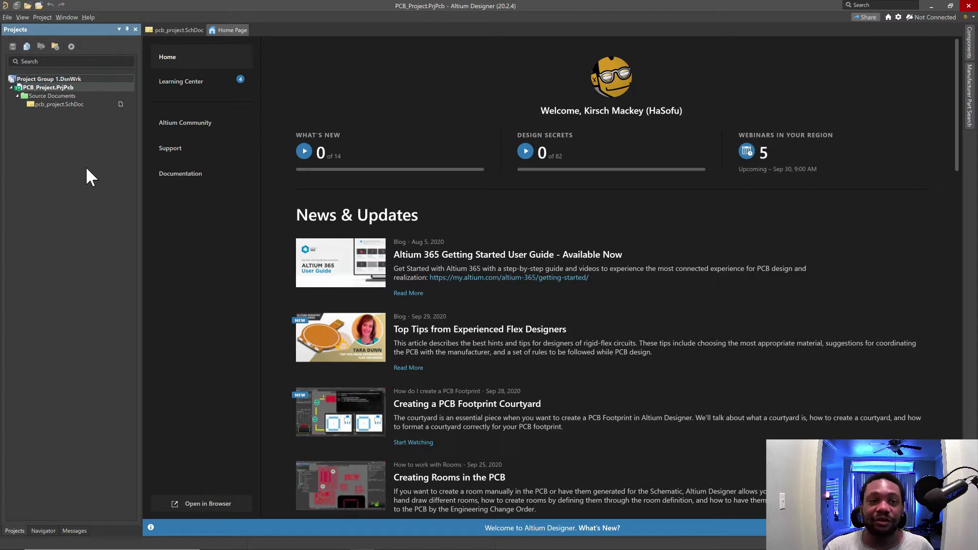
Start creating a new project and move the project creation dialog clear of the page content.
{"action": "left_click", "coordinate": [6, 18]}
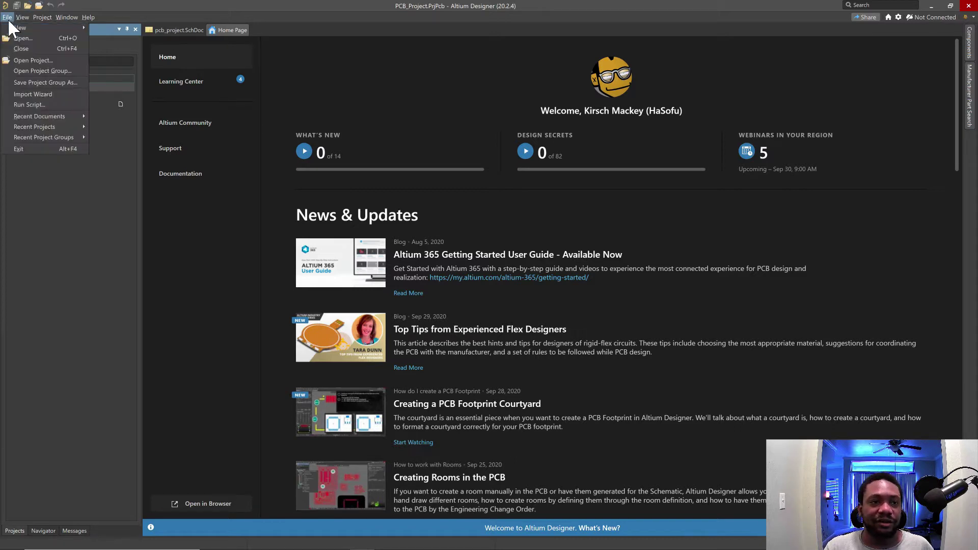
{"action": "left_click", "coordinate": [6, 19]}
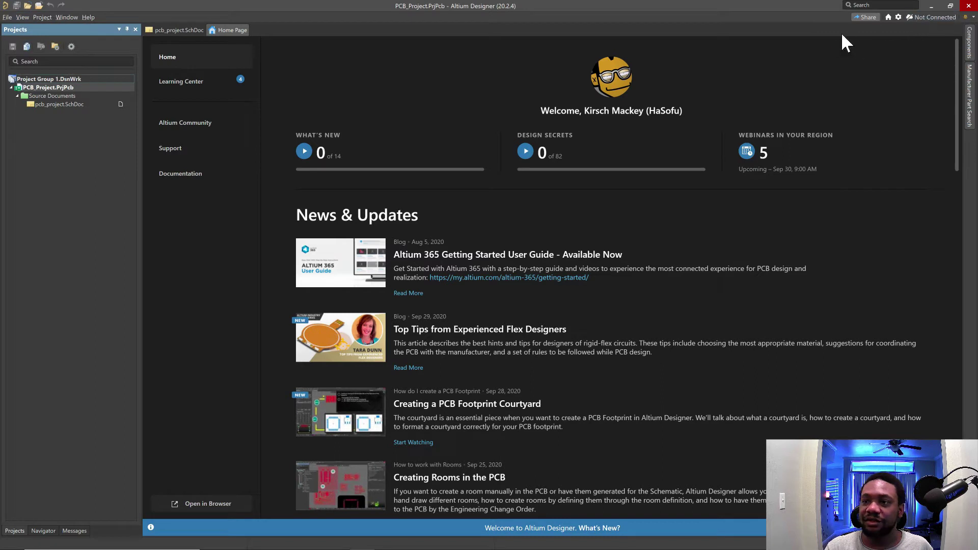
{"action": "left_click", "coordinate": [7, 17]}
{"action": "mouse_move", "coordinate": [28, 27]}
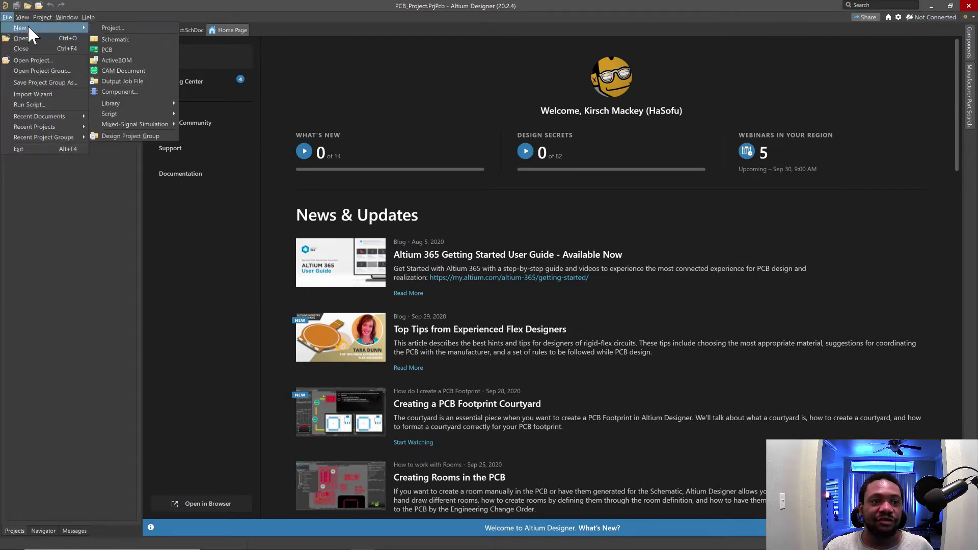
{"action": "left_click", "coordinate": [112, 27]}
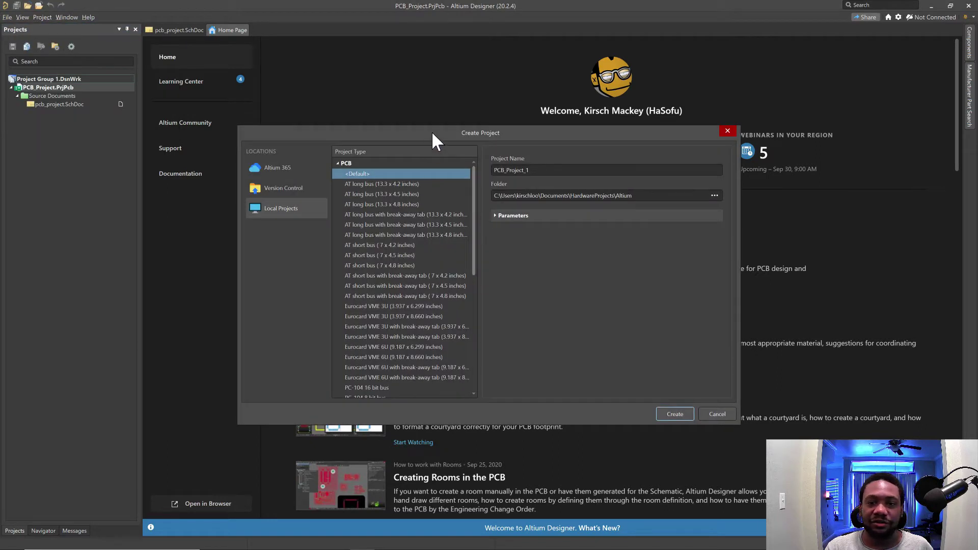
{"action": "left_click_drag", "start_coordinate": [432, 133], "coordinate": [316, 135]}
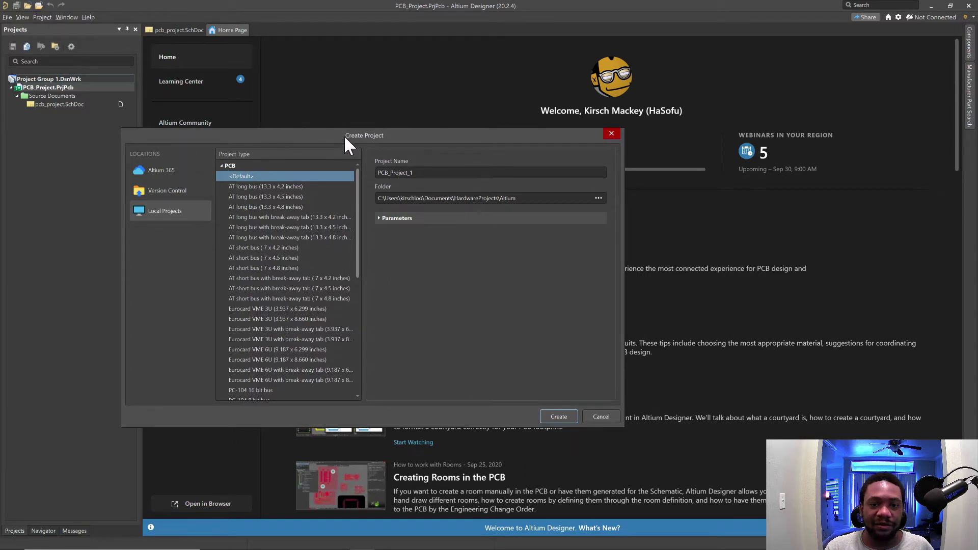
Look through the available local project types, including the multiboard type, and return to the default PCB type.
{"action": "scroll", "coordinate": [309, 257], "scroll_direction": "down", "scroll_amount": 5}
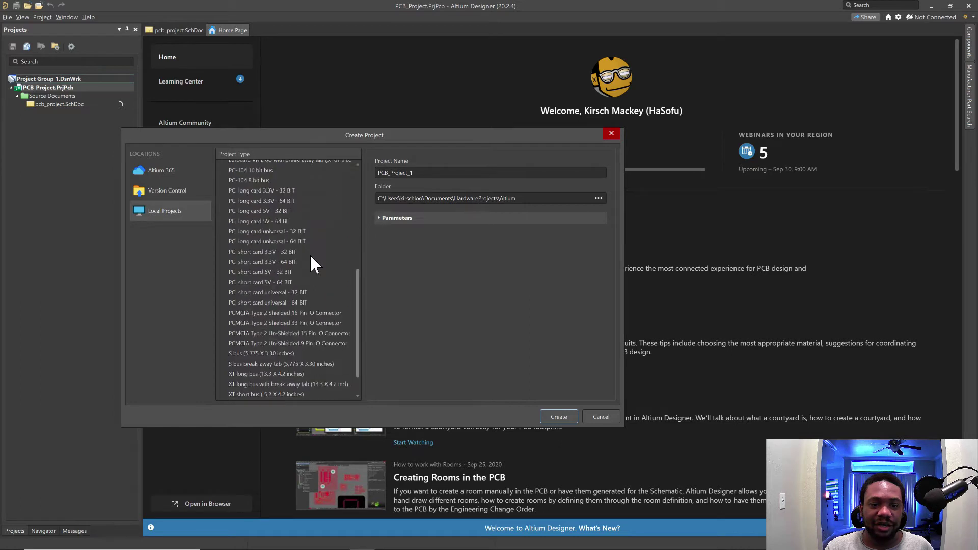
{"action": "scroll", "coordinate": [312, 256], "scroll_direction": "down", "scroll_amount": 4}
{"action": "left_click", "coordinate": [238, 396]}
{"action": "scroll", "coordinate": [289, 312], "scroll_direction": "up", "scroll_amount": 9}
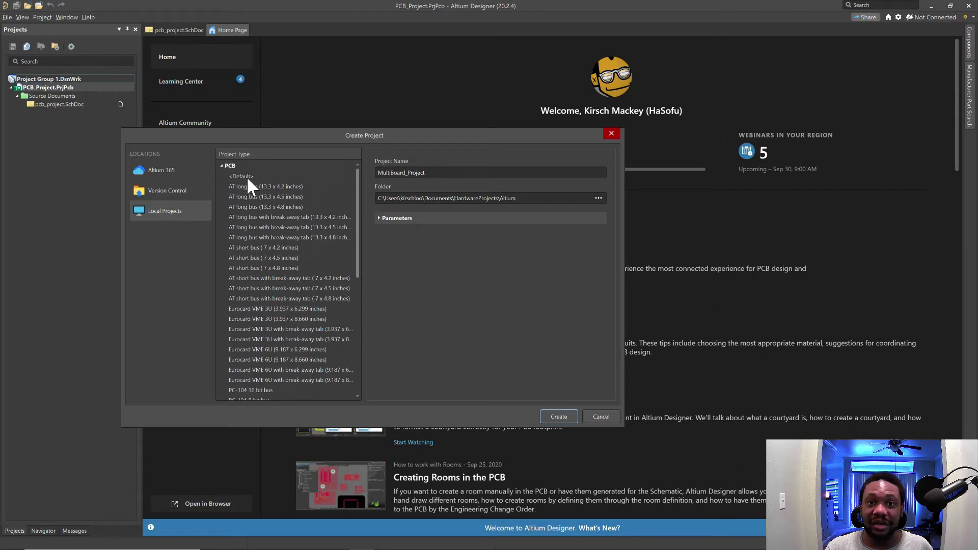
{"action": "left_click", "coordinate": [247, 176]}
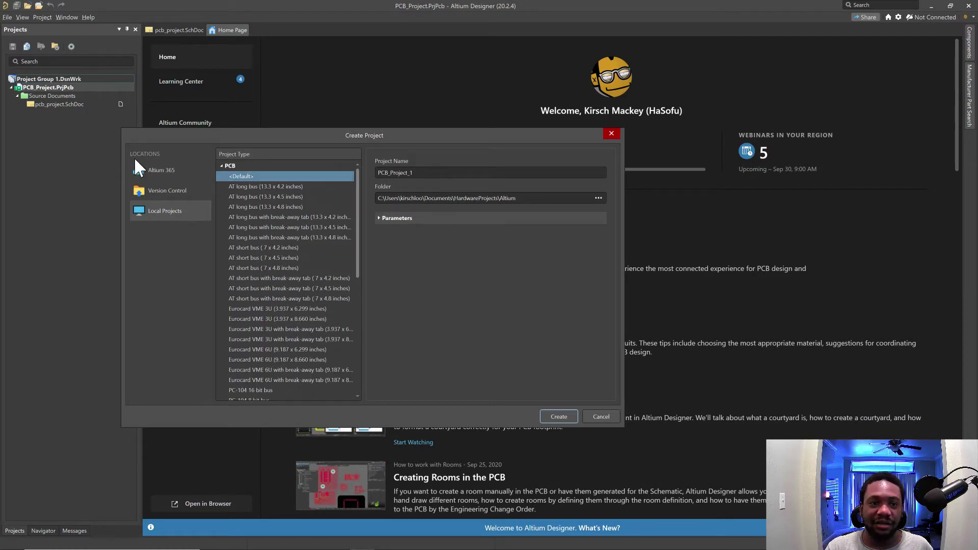
Connect to the HaSofu Altium 365 workspace, compare it with the other project locations, and choose it for the new project.
{"action": "left_click", "coordinate": [171, 168]}
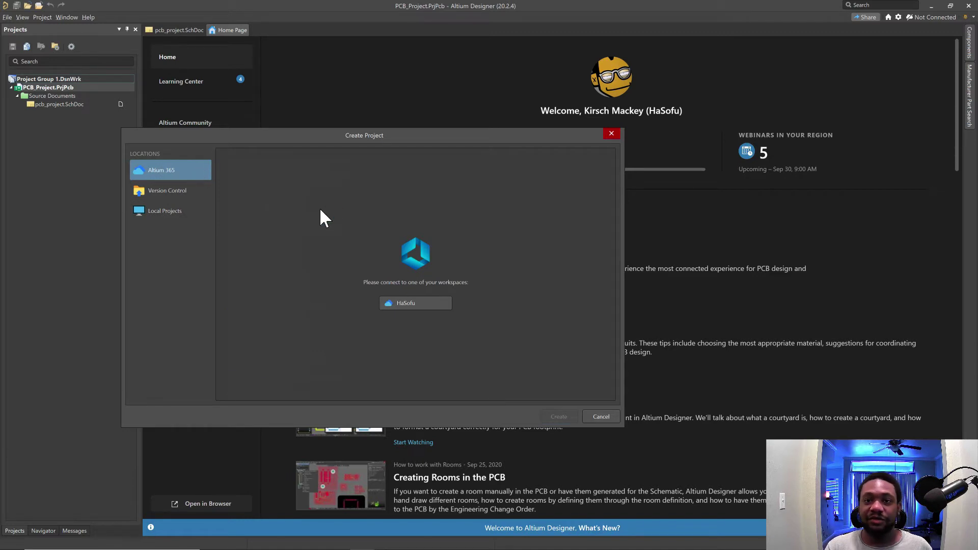
{"action": "left_click", "coordinate": [422, 302]}
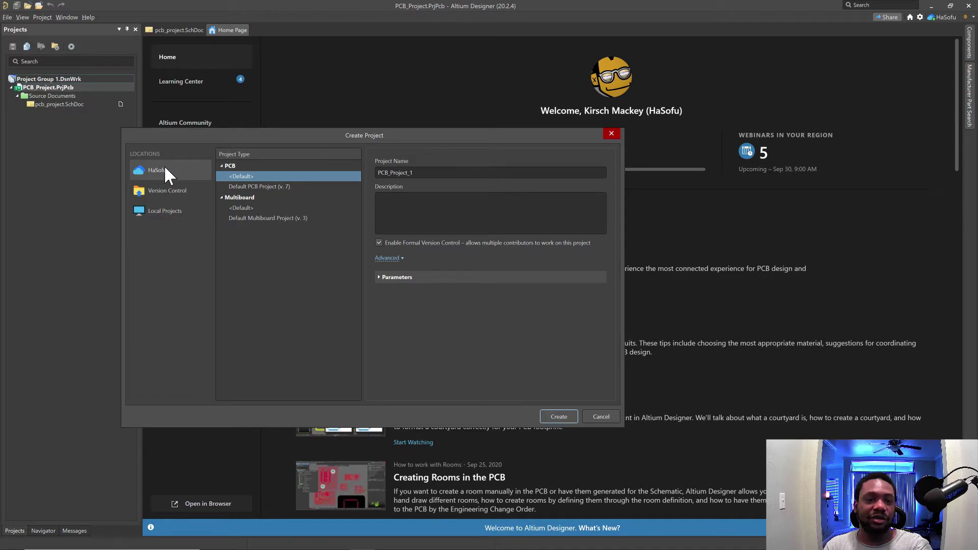
{"action": "left_click", "coordinate": [167, 190]}
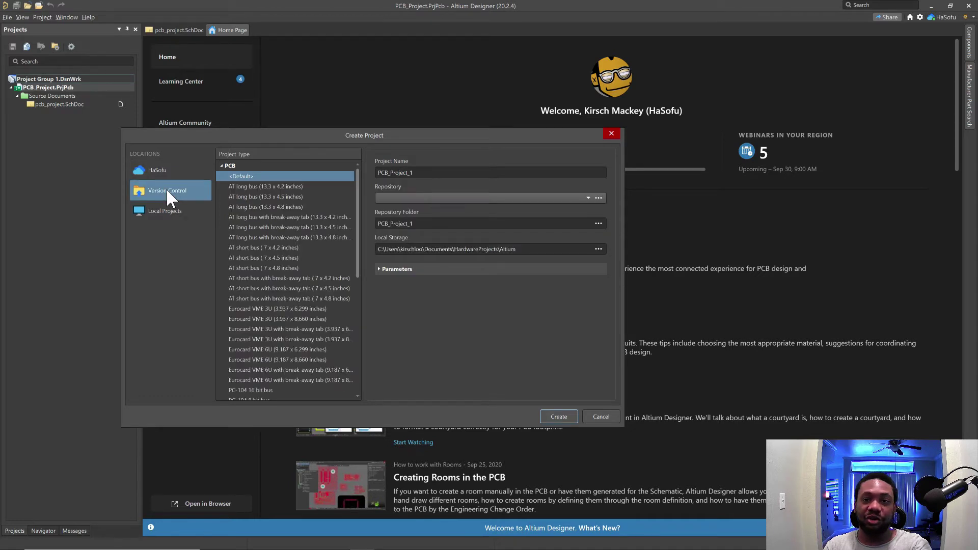
{"action": "left_click", "coordinate": [170, 222]}
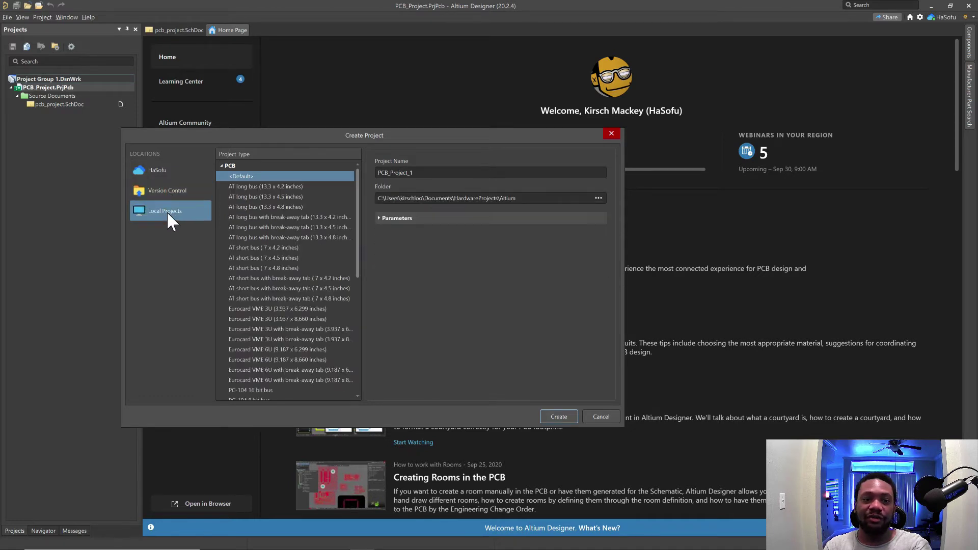
{"action": "left_click", "coordinate": [161, 167]}
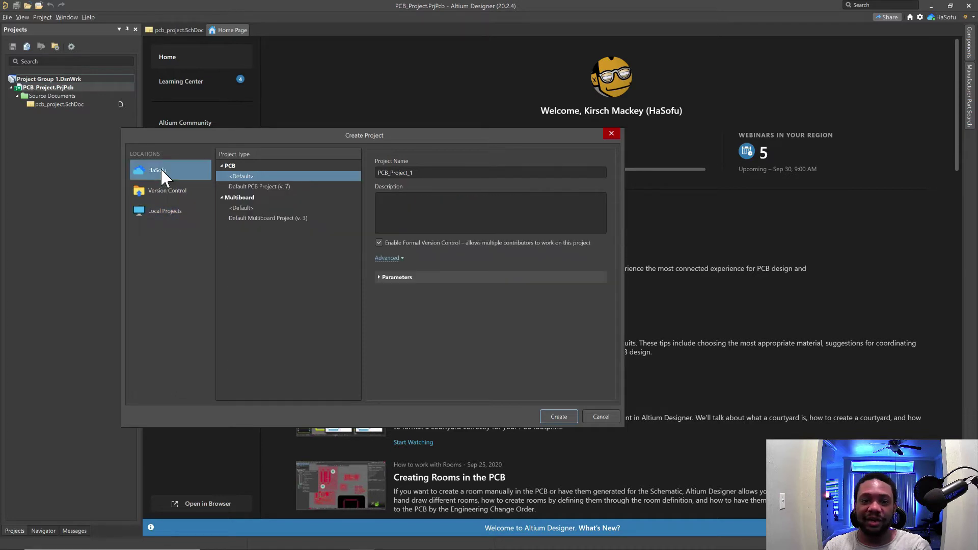
Describe the project as "First impressions Project" and create it in the workspace under the name PCB_Project_1.
{"action": "double_click", "coordinate": [428, 176]}
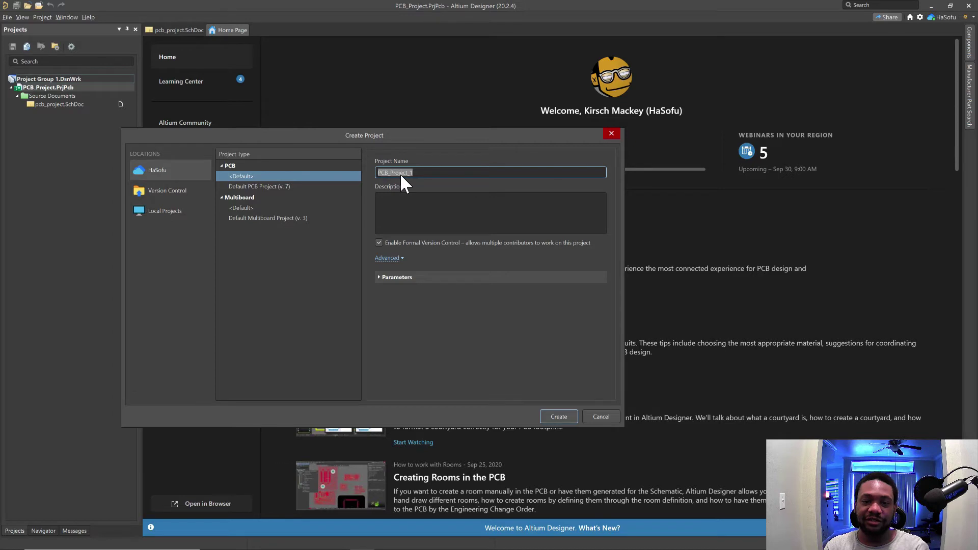
{"action": "left_click", "coordinate": [431, 173]}
{"action": "left_click", "coordinate": [415, 202]}
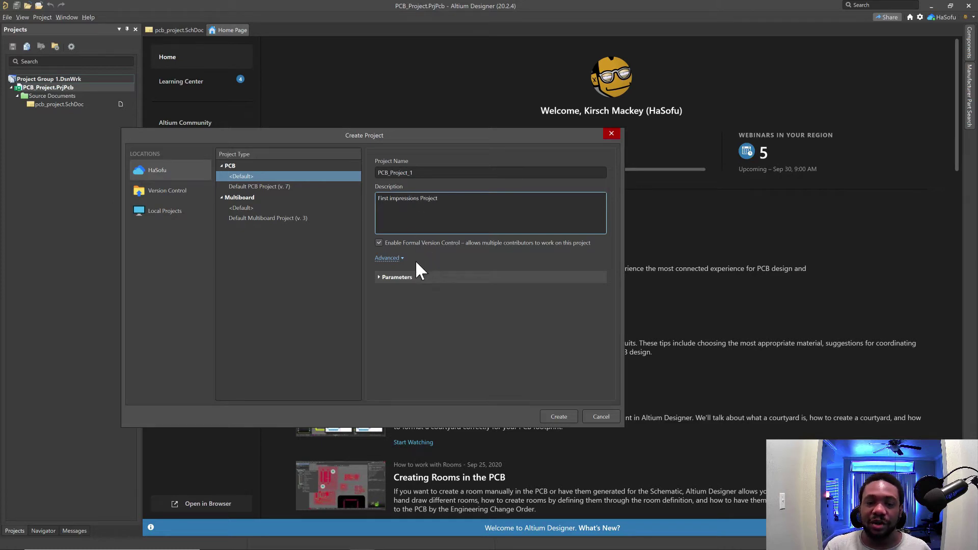
{"action": "left_click", "coordinate": [397, 258]}
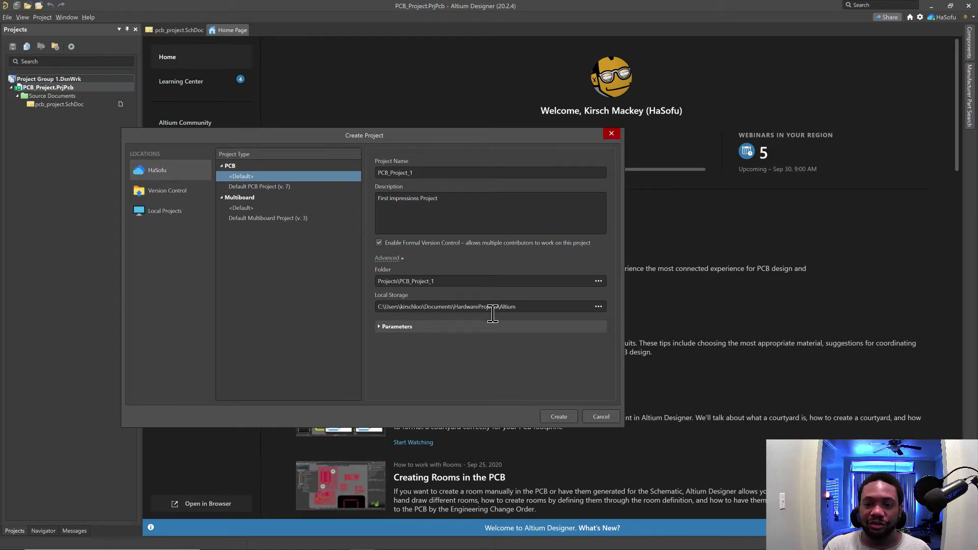
{"action": "left_click", "coordinate": [379, 326]}
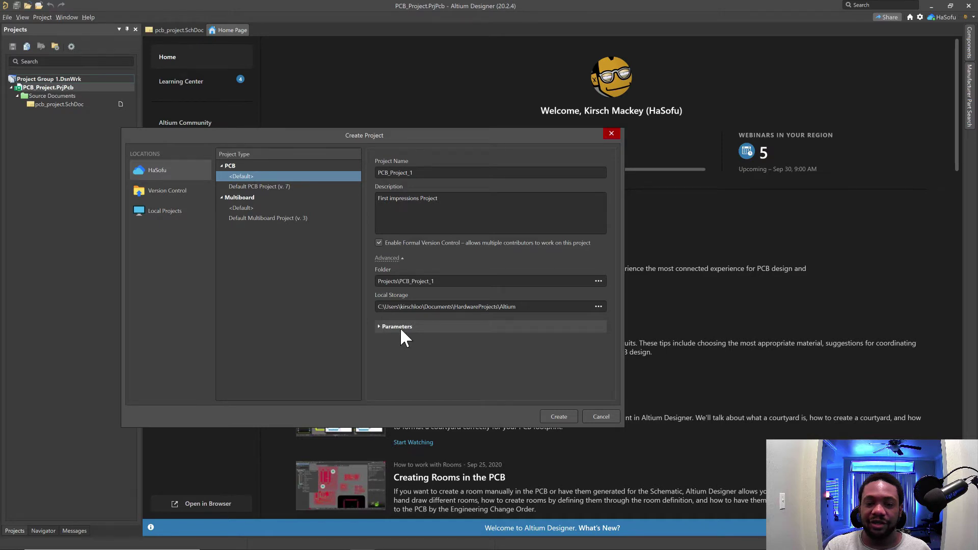
{"action": "left_click", "coordinate": [556, 414]}
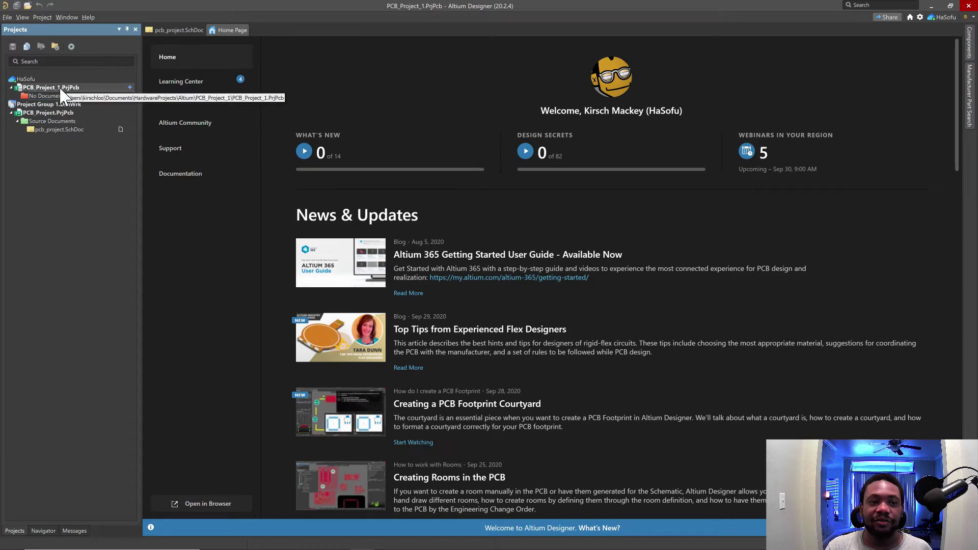
Add a new schematic document to the PCB_Project_1 project.
{"action": "right_click", "coordinate": [60, 90]}
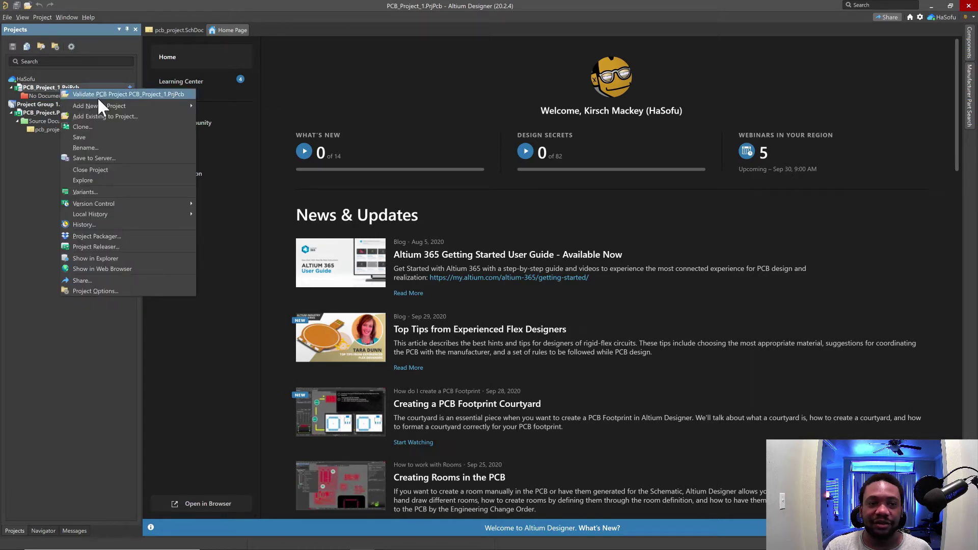
{"action": "mouse_move", "coordinate": [118, 104]}
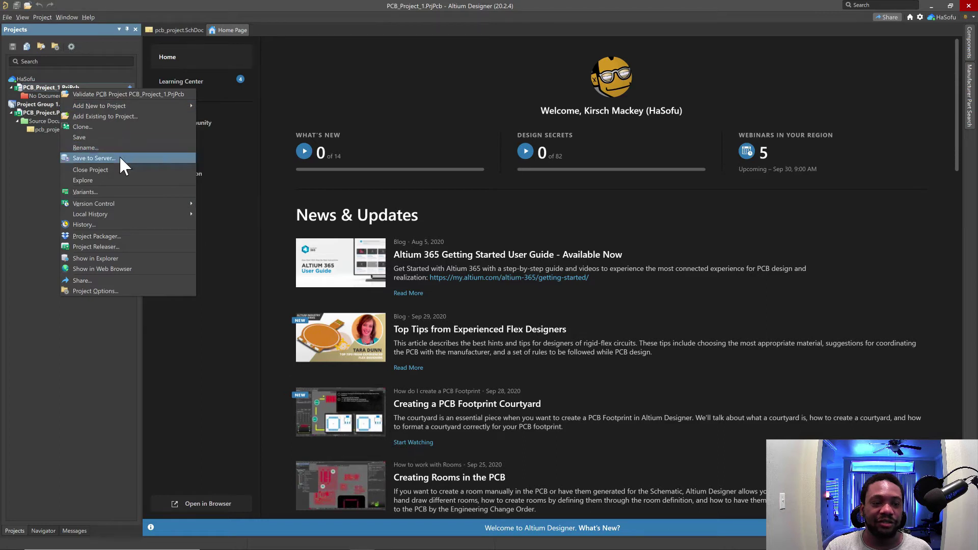
{"action": "mouse_move", "coordinate": [138, 204]}
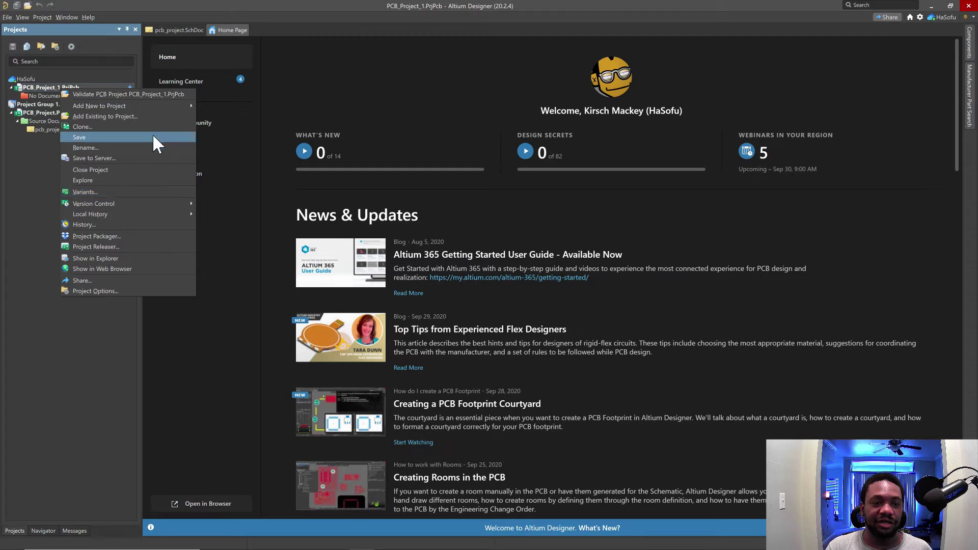
{"action": "mouse_move", "coordinate": [183, 105]}
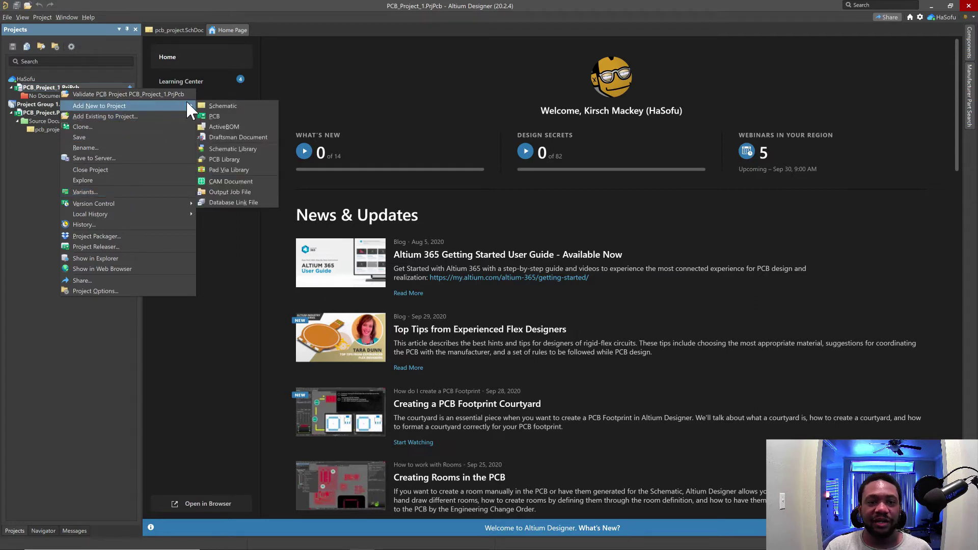
{"action": "left_click", "coordinate": [224, 106]}
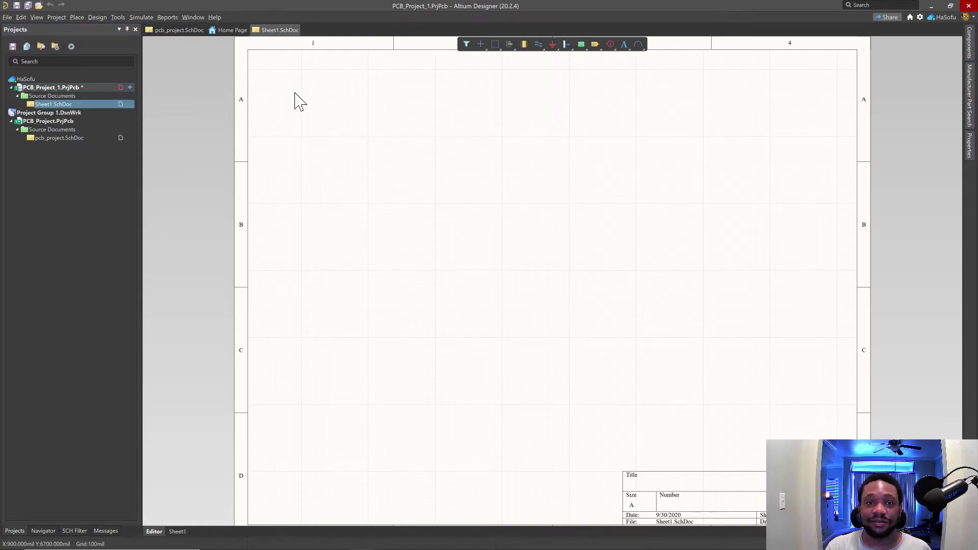
Add a new PCB document to PCB_Project_1 and return to the Sheet1 schematic.
{"action": "right_click", "coordinate": [46, 87]}
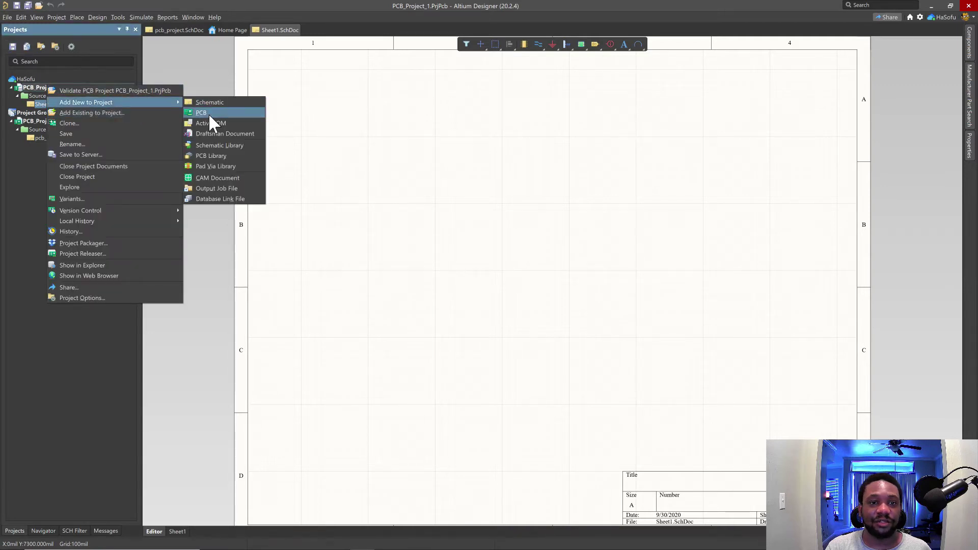
{"action": "left_click", "coordinate": [209, 112]}
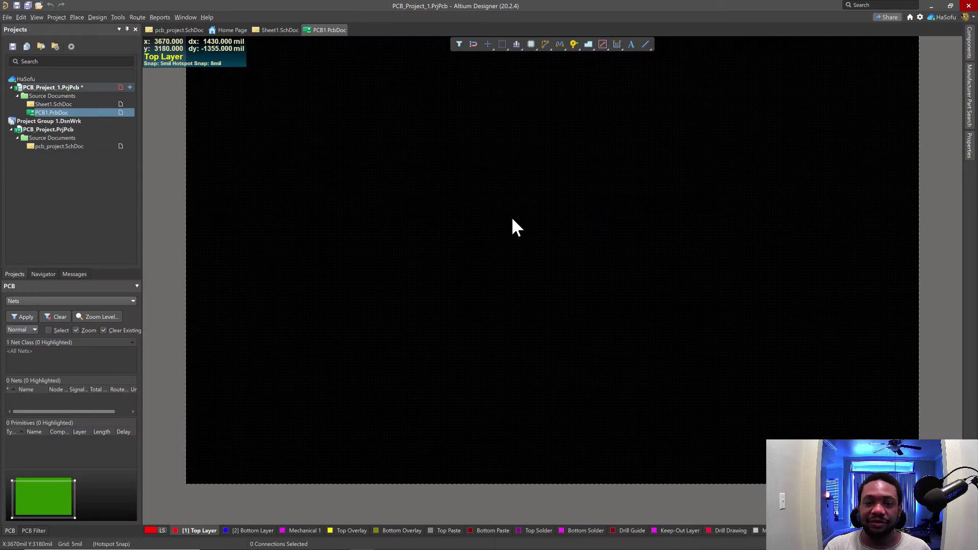
{"action": "left_click", "coordinate": [277, 31]}
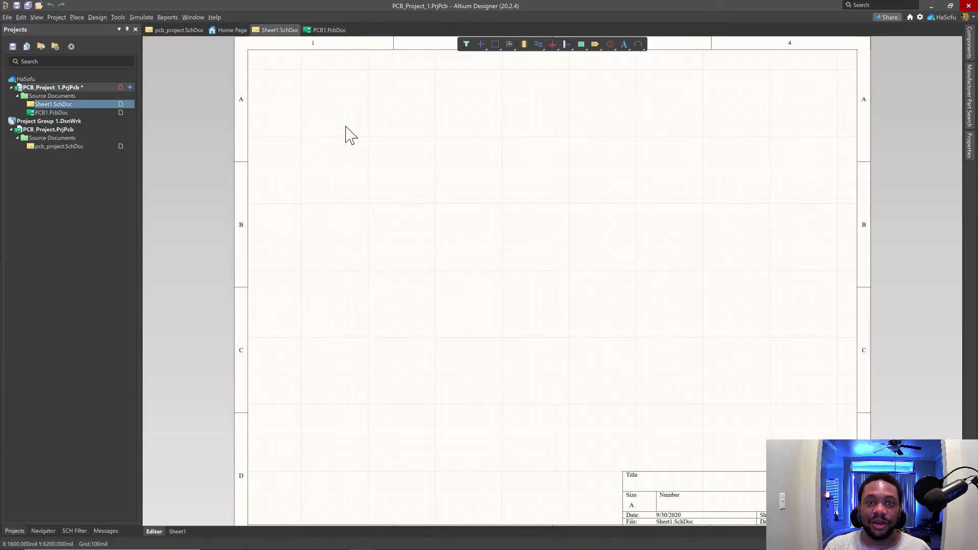
{"action": "scroll", "coordinate": [439, 209], "scroll_direction": "down", "scroll_amount": 1}
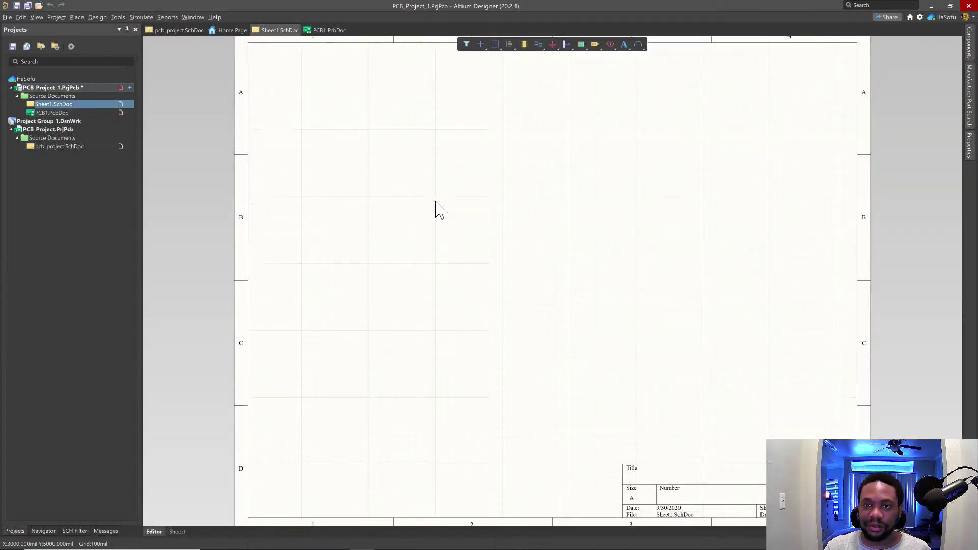
{"action": "scroll", "coordinate": [436, 207], "scroll_direction": "up", "scroll_amount": 2}
{"action": "scroll", "coordinate": [415, 174], "scroll_direction": "down", "scroll_amount": 1}
{"action": "scroll", "coordinate": [417, 174], "scroll_direction": "down", "scroll_amount": 1}
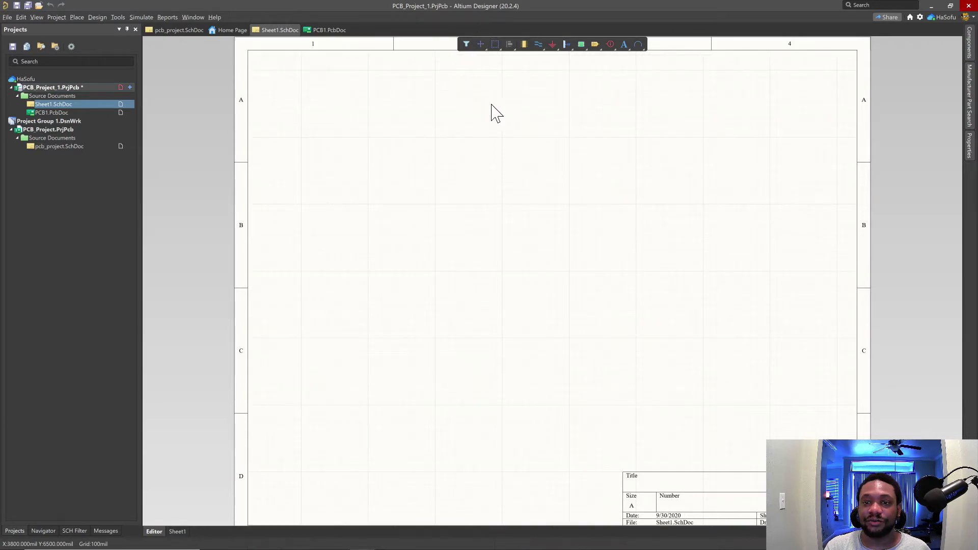
{"action": "left_click", "coordinate": [497, 47]}
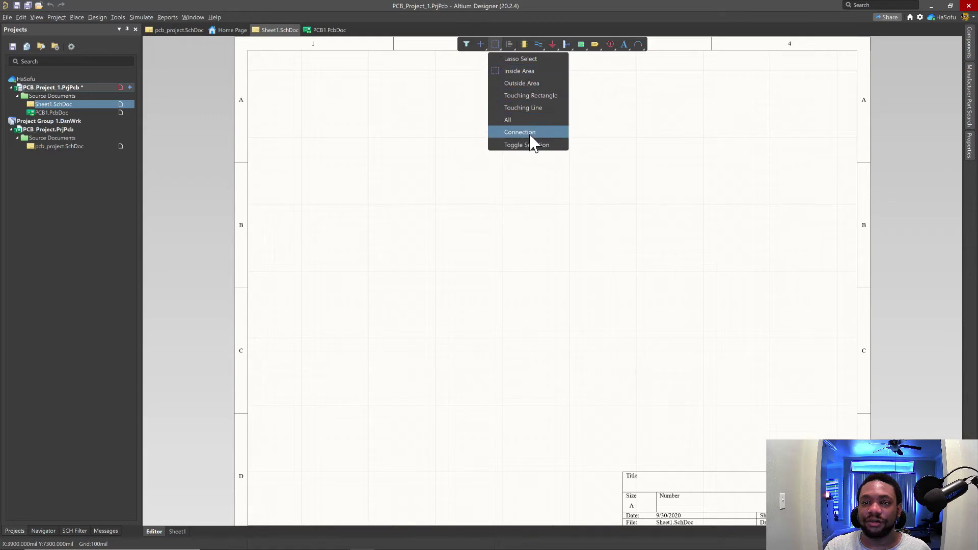
Place three 7B-24.000MAAJ-T crystals on the schematic sheet, two in its left half and one in the upper right area.
{"action": "left_click", "coordinate": [510, 43]}
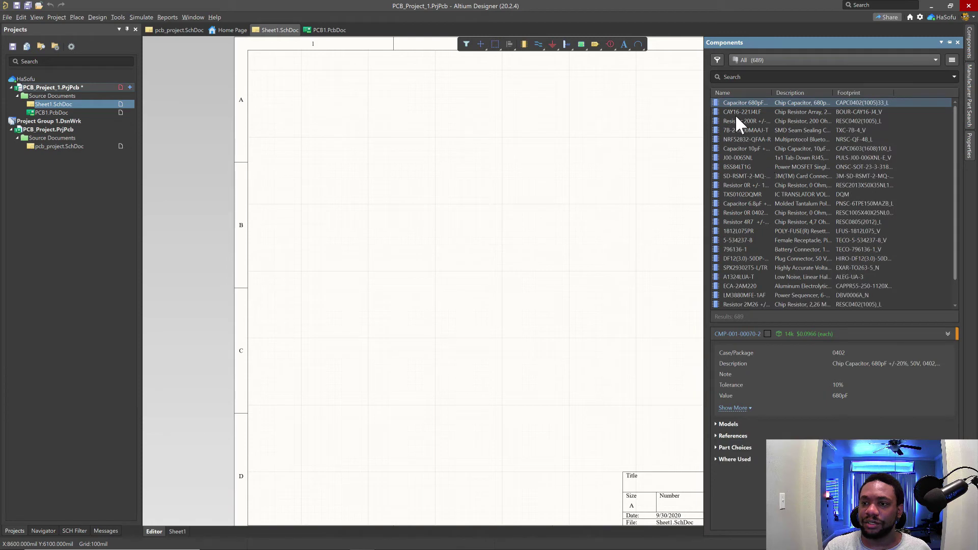
{"action": "left_click", "coordinate": [732, 114]}
{"action": "left_click", "coordinate": [742, 131]}
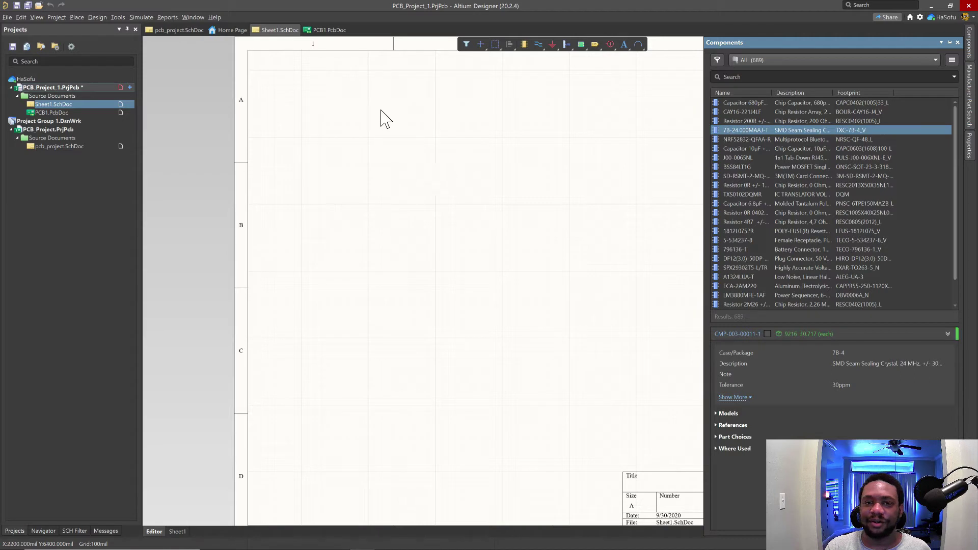
{"action": "double_click", "coordinate": [736, 132]}
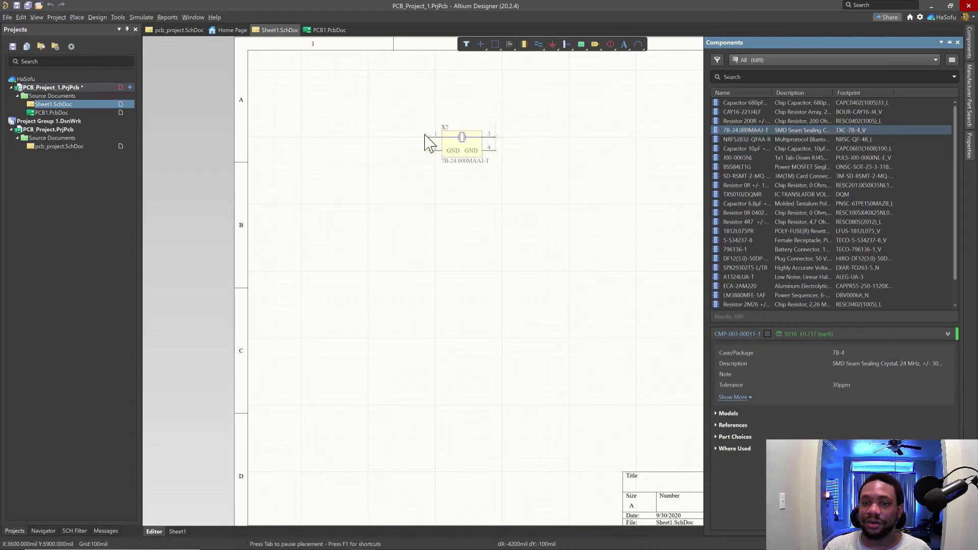
{"action": "left_click", "coordinate": [311, 134]}
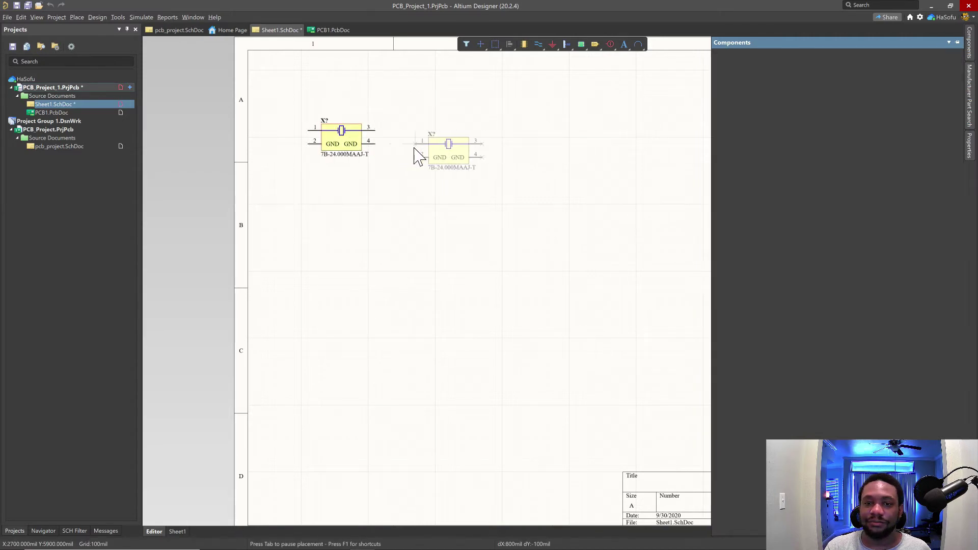
{"action": "left_click", "coordinate": [362, 222]}
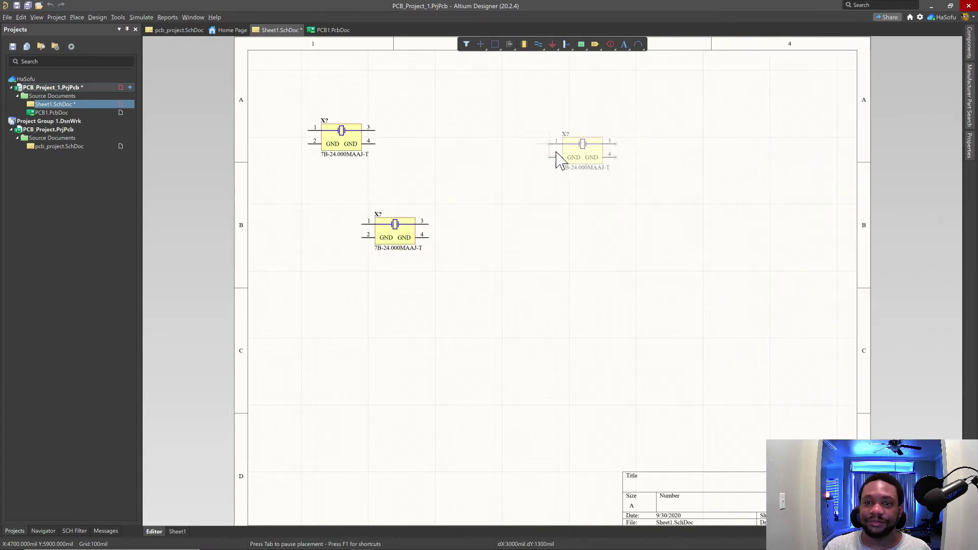
{"action": "left_click", "coordinate": [615, 151]}
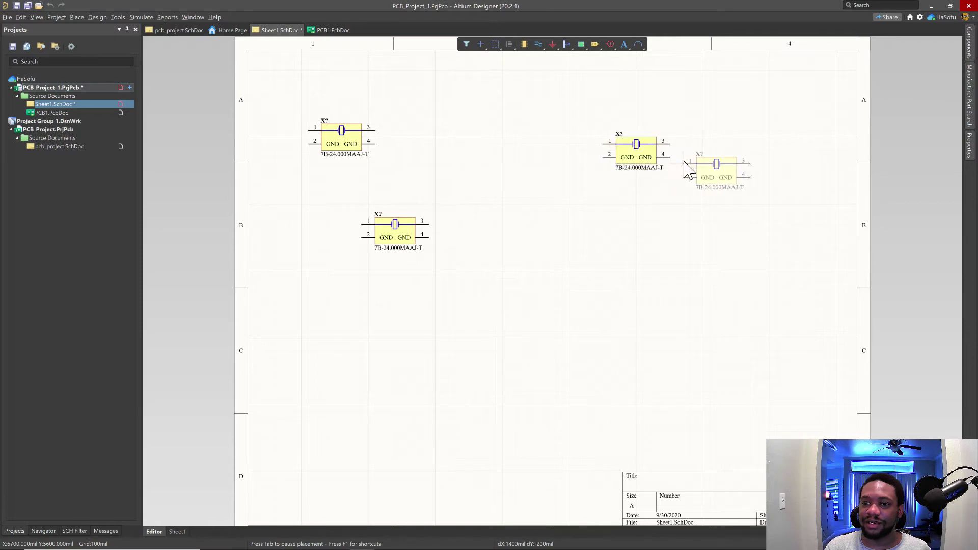
{"action": "key", "text": "Escape"}
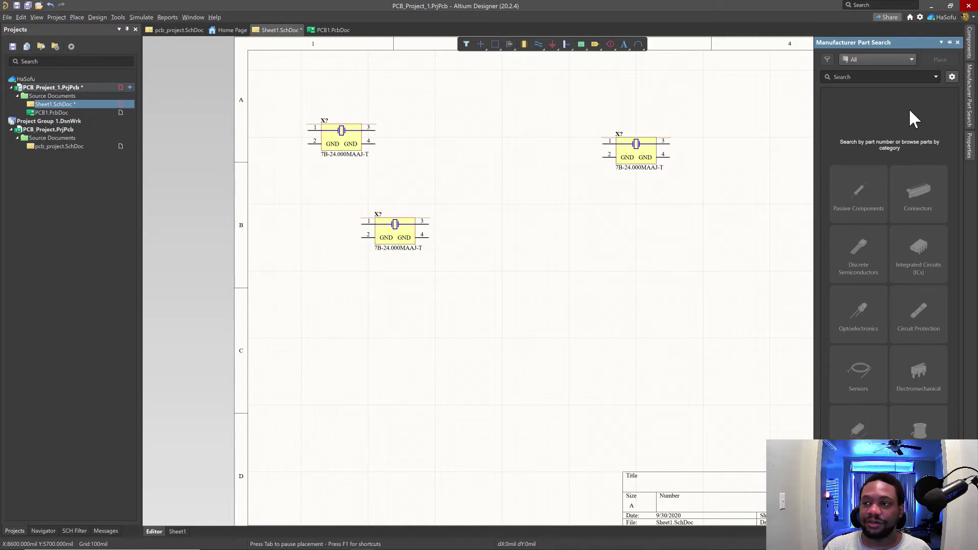
Find the Molex 51281-0794 connector in the Connectors category of the manufacturer part search and review its details.
{"action": "left_click", "coordinate": [971, 94]}
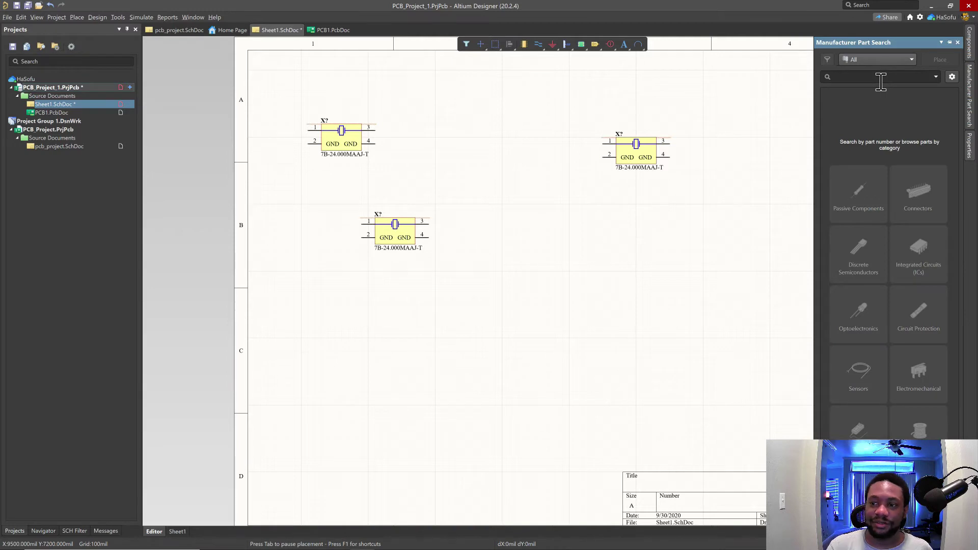
{"action": "left_click", "coordinate": [914, 196]}
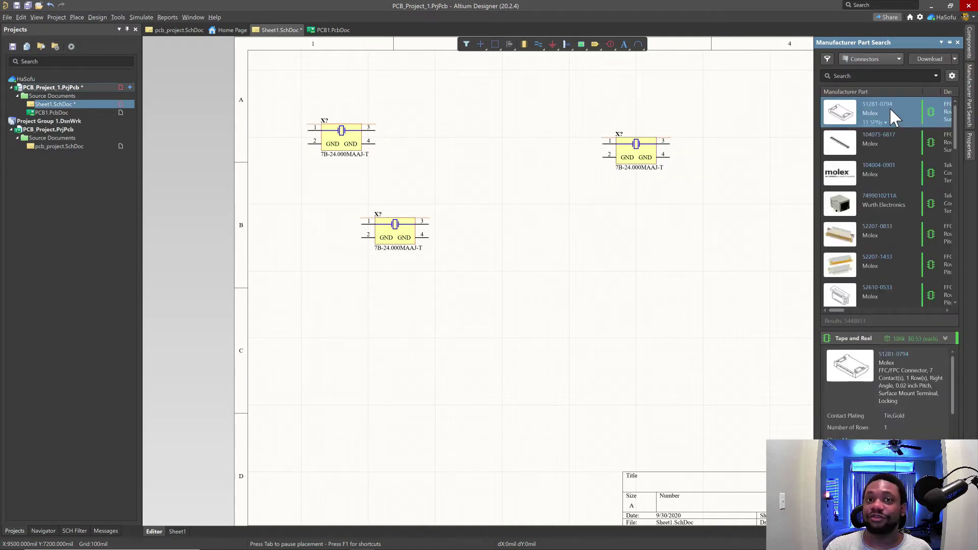
{"action": "scroll", "coordinate": [920, 373], "scroll_direction": "down", "scroll_amount": 3}
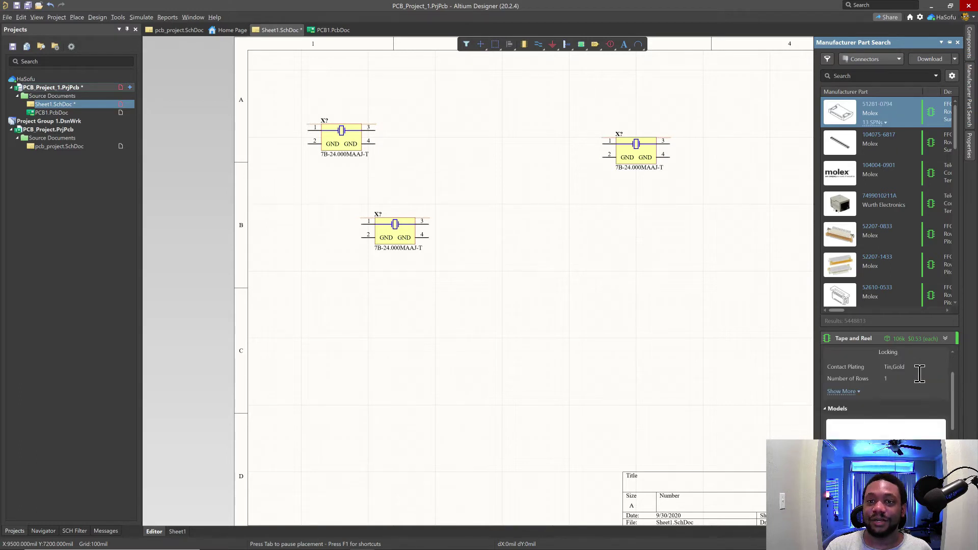
Place two 51281-0794 connectors on the schematic, one above the other, between the left and right crystals.
{"action": "right_click", "coordinate": [928, 113]}
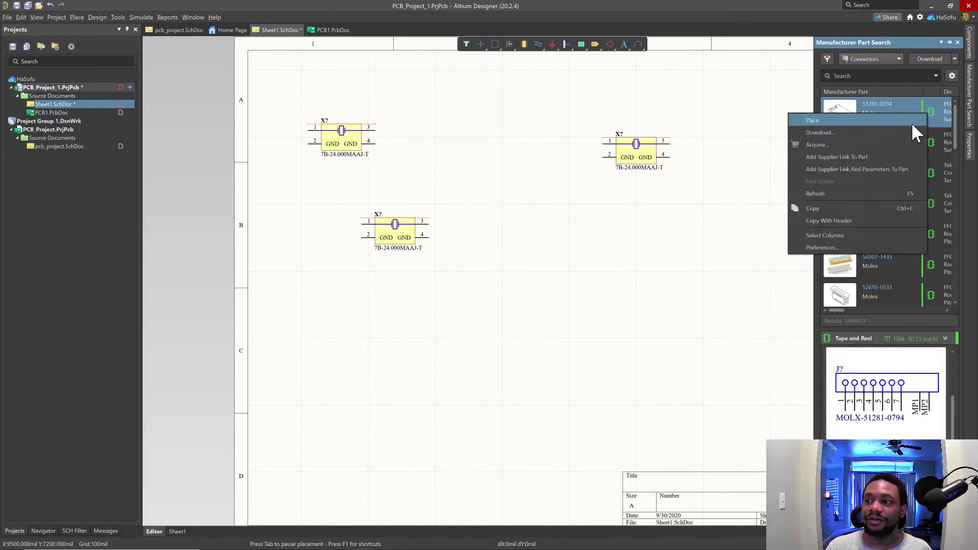
{"action": "left_click", "coordinate": [871, 127]}
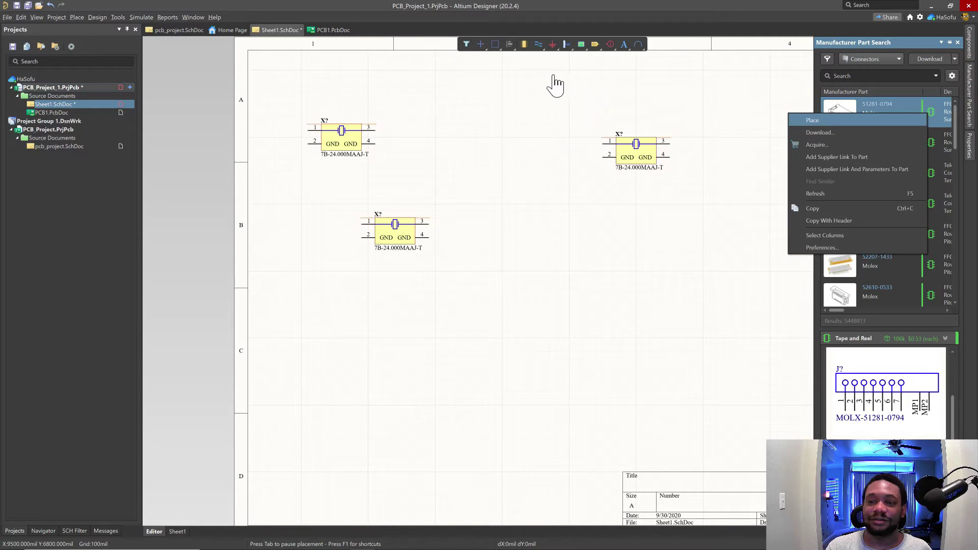
{"action": "scroll", "coordinate": [472, 288], "scroll_direction": "down", "scroll_amount": 1}
{"action": "key", "text": "Up"}
{"action": "scroll", "coordinate": [510, 243], "scroll_direction": "down", "scroll_amount": 3, "text": "ctrl"}
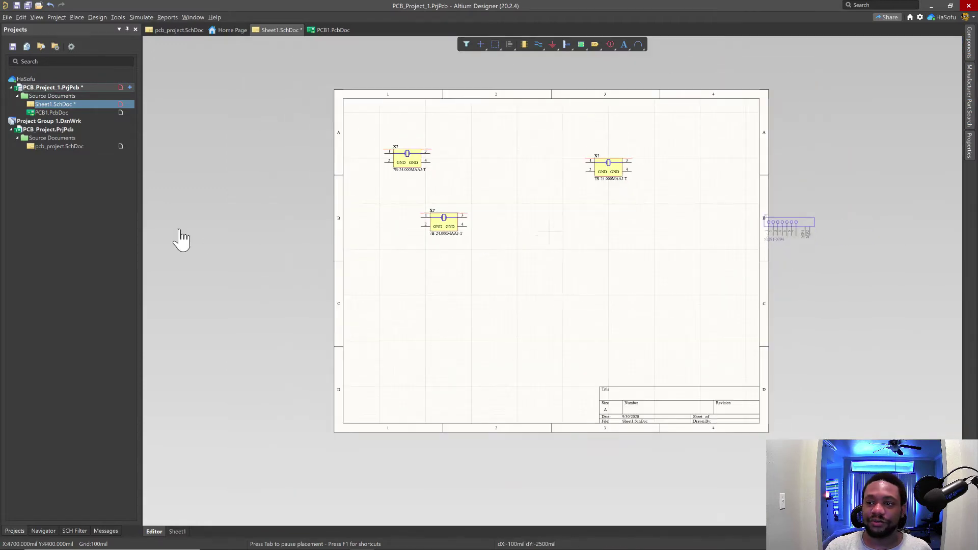
{"action": "left_click", "coordinate": [530, 247]}
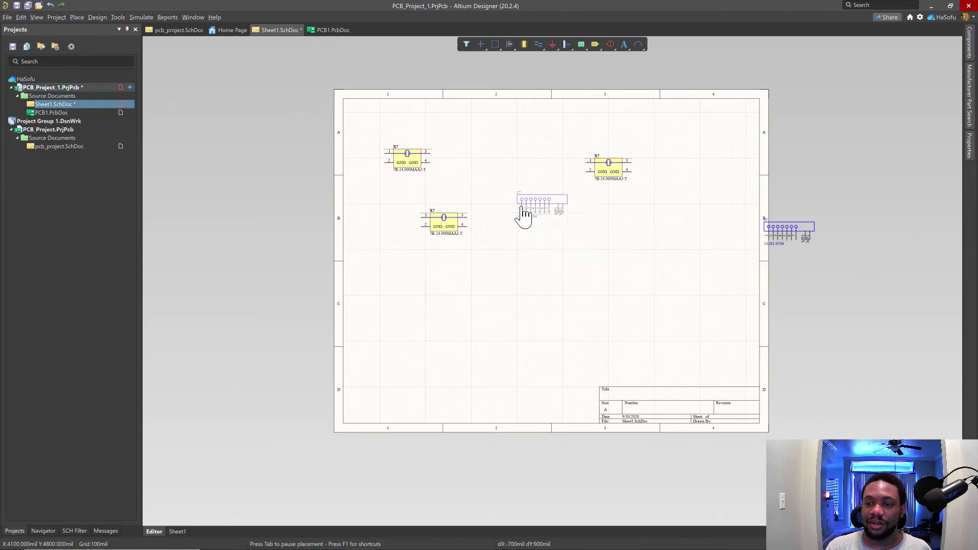
{"action": "left_click", "coordinate": [498, 193]}
{"action": "left_click", "coordinate": [498, 230]}
{"action": "scroll", "coordinate": [510, 214], "scroll_direction": "up", "scroll_amount": 2, "text": "ctrl"}
{"action": "left_click", "coordinate": [530, 168]}
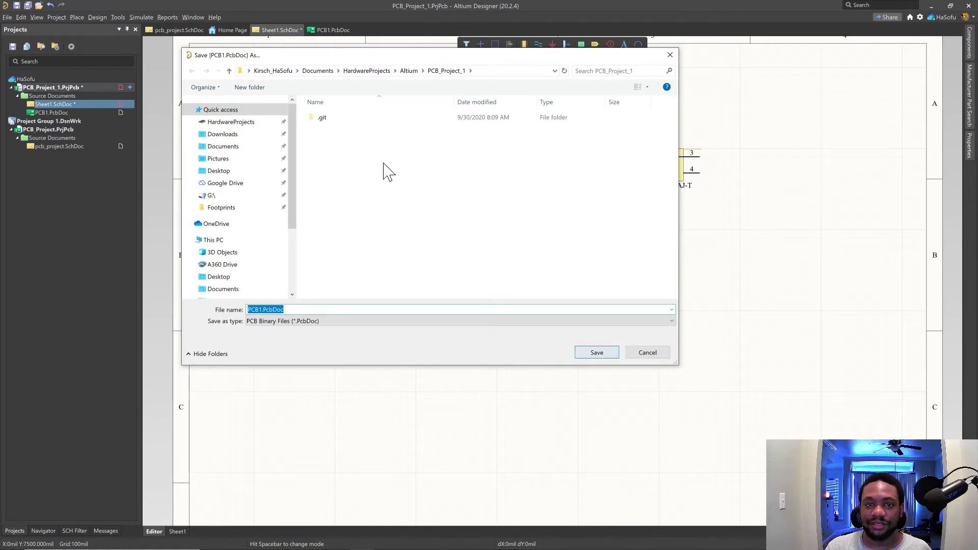
Save PCB1.PcbDoc and Sheet1.SchDoc in the PCB_Project_1 folder, and look at the PCB document before returning to the schematic.
{"action": "left_click", "coordinate": [595, 353]}
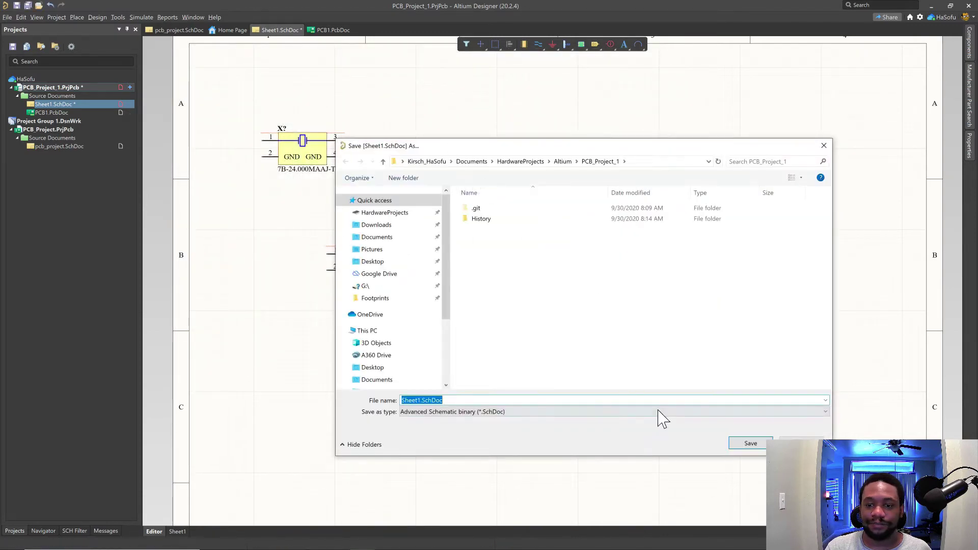
{"action": "left_click", "coordinate": [750, 444]}
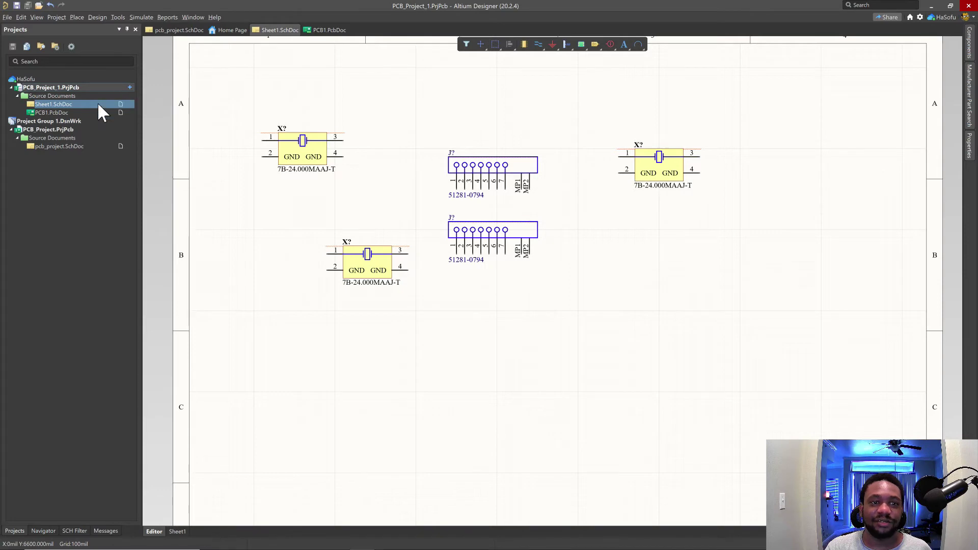
{"action": "double_click", "coordinate": [65, 112]}
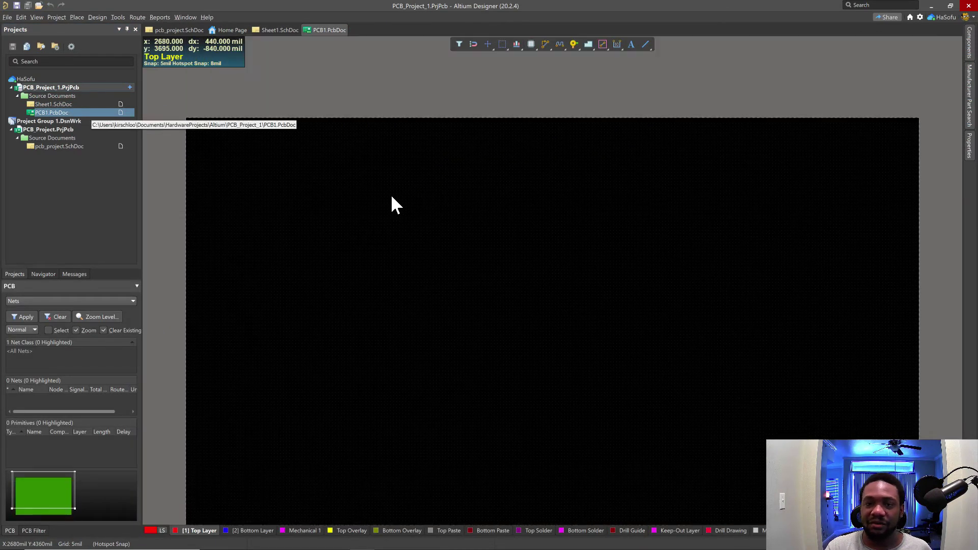
{"action": "left_click", "coordinate": [280, 30]}
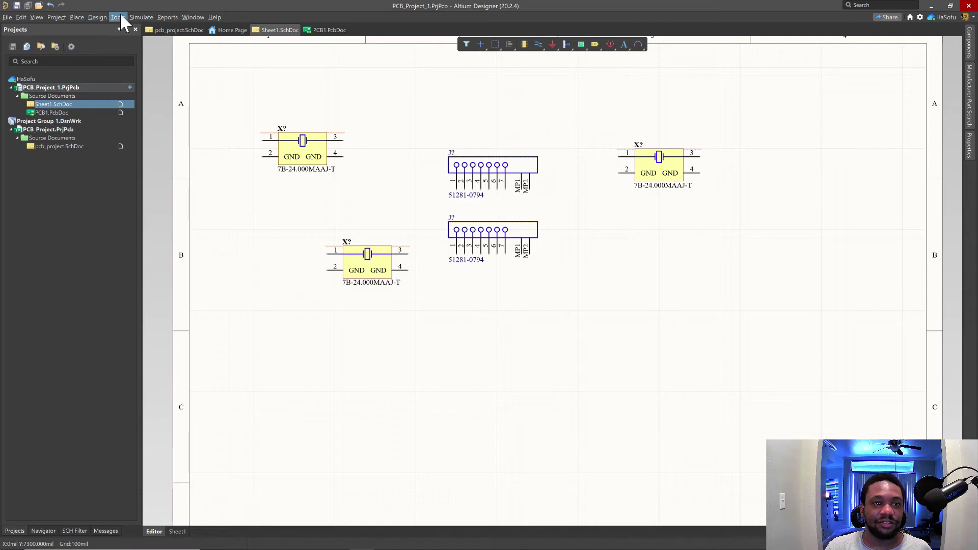
Update PCB1.PcbDoc from the schematic by validating and executing the engineering change order for the components, component class and room.
{"action": "left_click", "coordinate": [98, 17]}
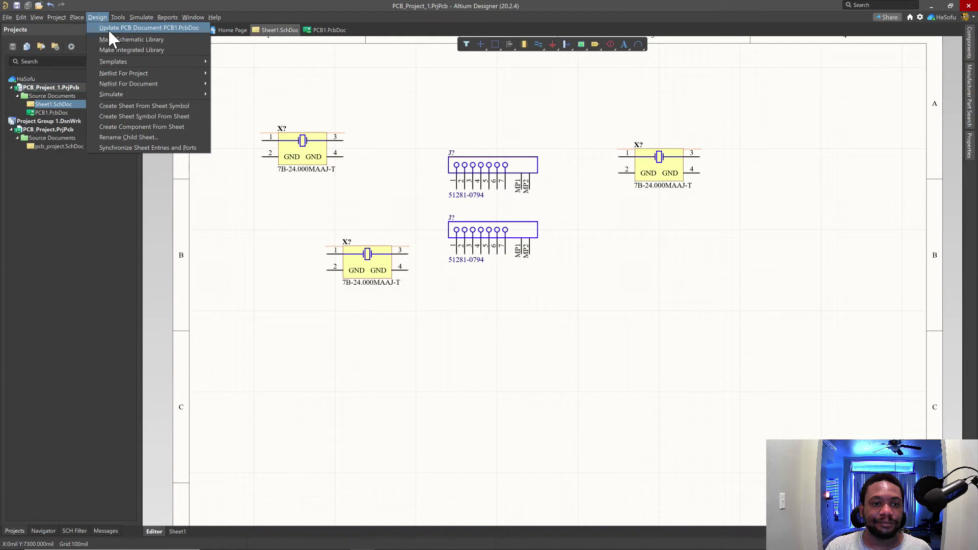
{"action": "left_click", "coordinate": [109, 28]}
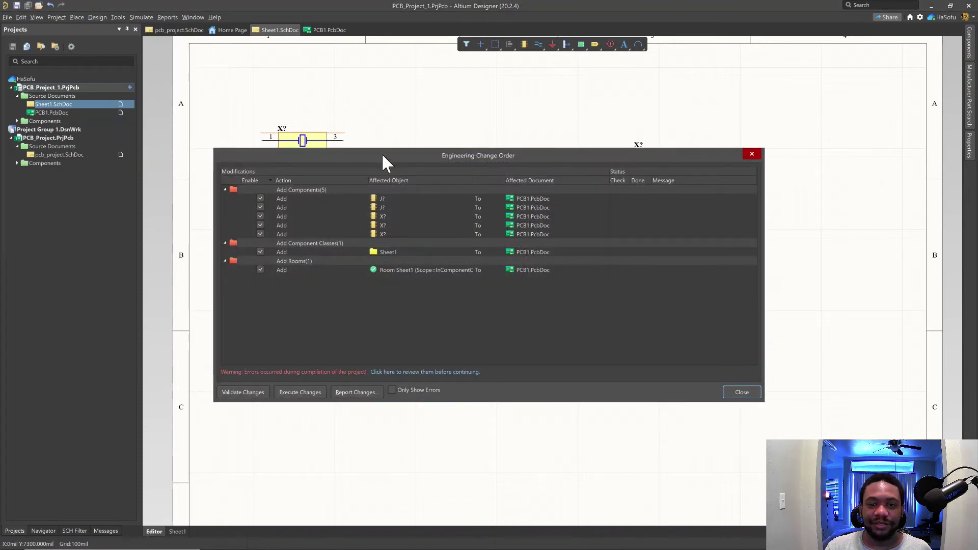
{"action": "left_click_drag", "start_coordinate": [381, 154], "coordinate": [358, 147]}
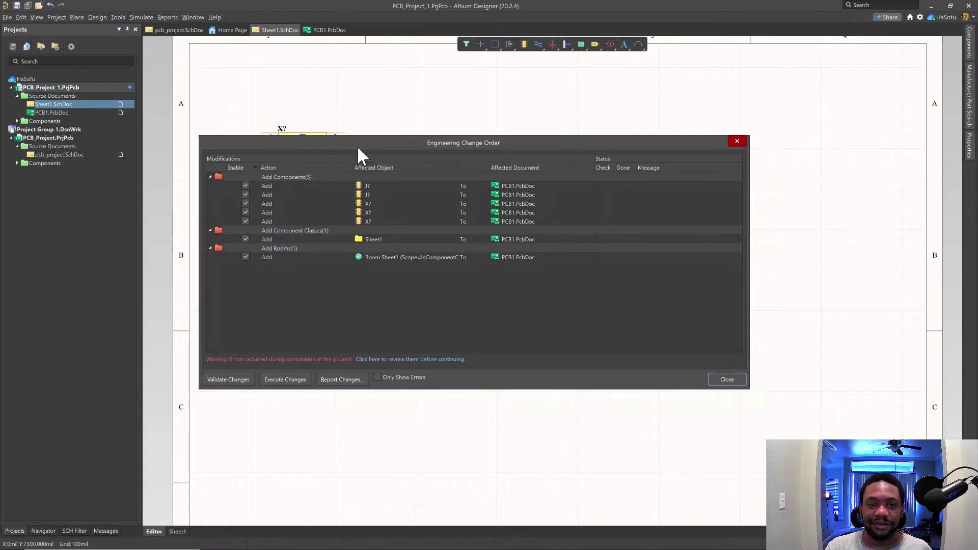
{"action": "left_click", "coordinate": [246, 381]}
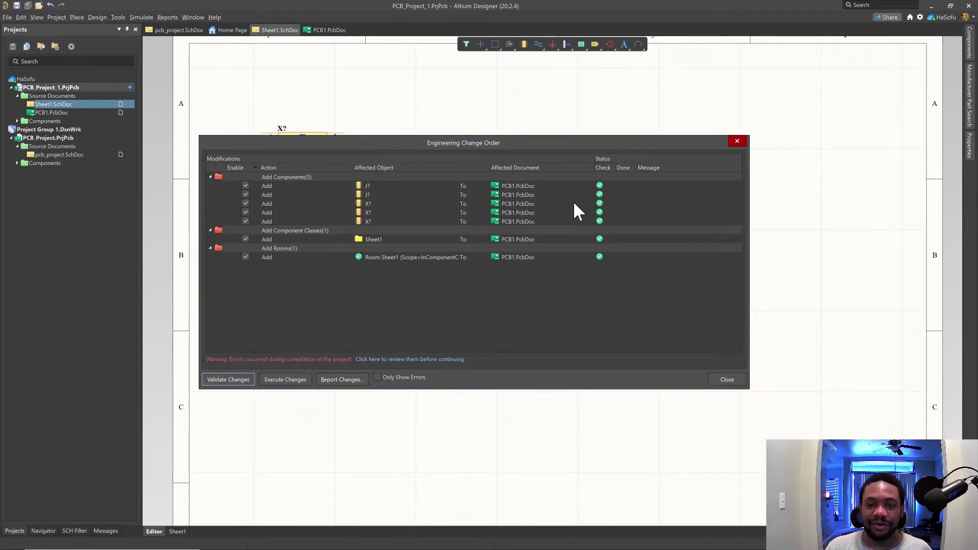
{"action": "left_click", "coordinate": [287, 380]}
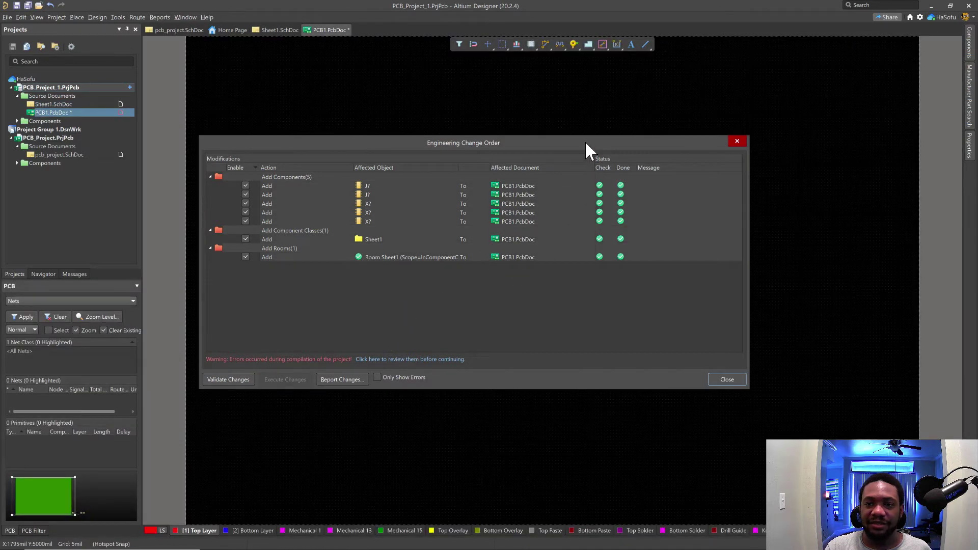
{"action": "mouse_move", "coordinate": [586, 142]}
{"action": "left_mouse_down"}
{"action": "mouse_move", "coordinate": [740, 154]}
{"action": "mouse_move", "coordinate": [577, 154]}
{"action": "left_mouse_up"}
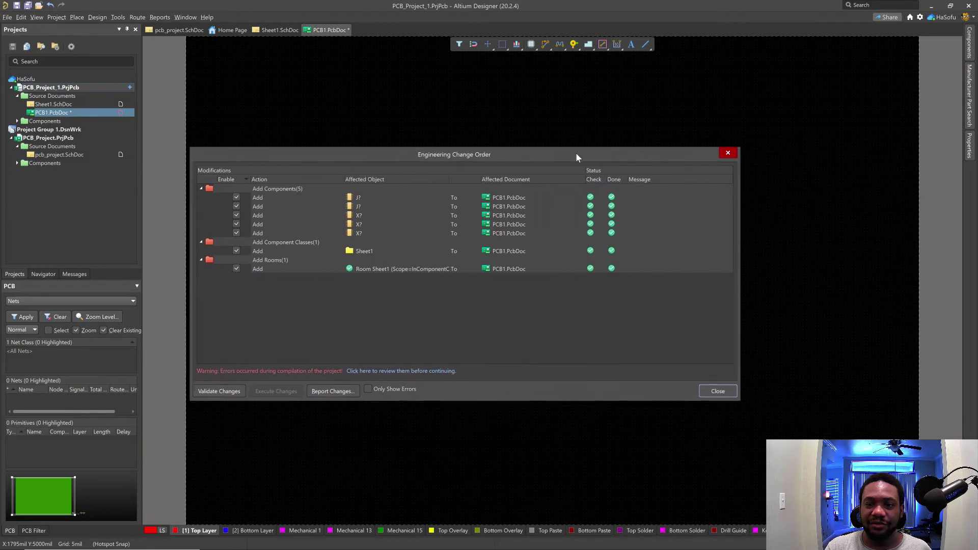
{"action": "left_click", "coordinate": [717, 392]}
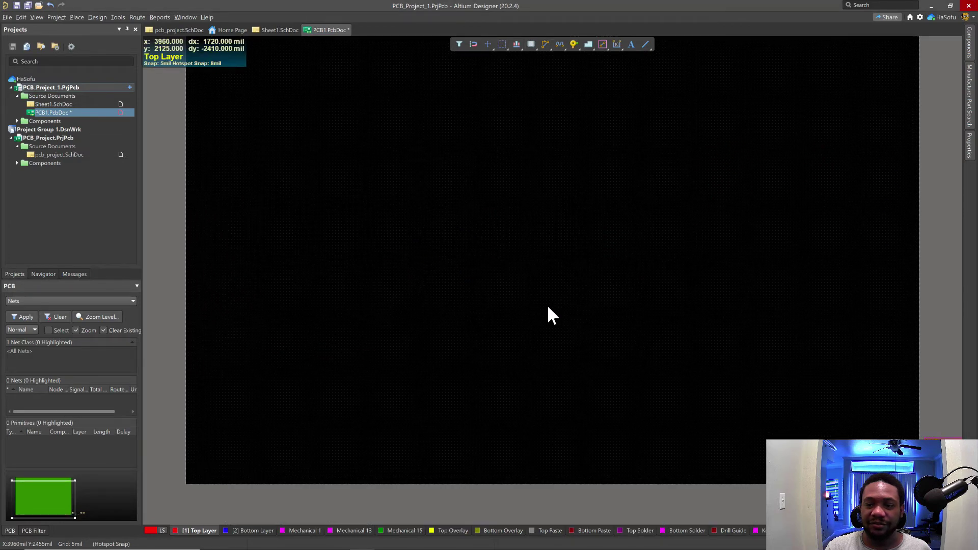
Examine the imported crystal and connector footprints next to the blank board area in the PCB document.
{"action": "scroll", "coordinate": [547, 305], "scroll_direction": "down", "scroll_amount": 3, "text": "ctrl"}
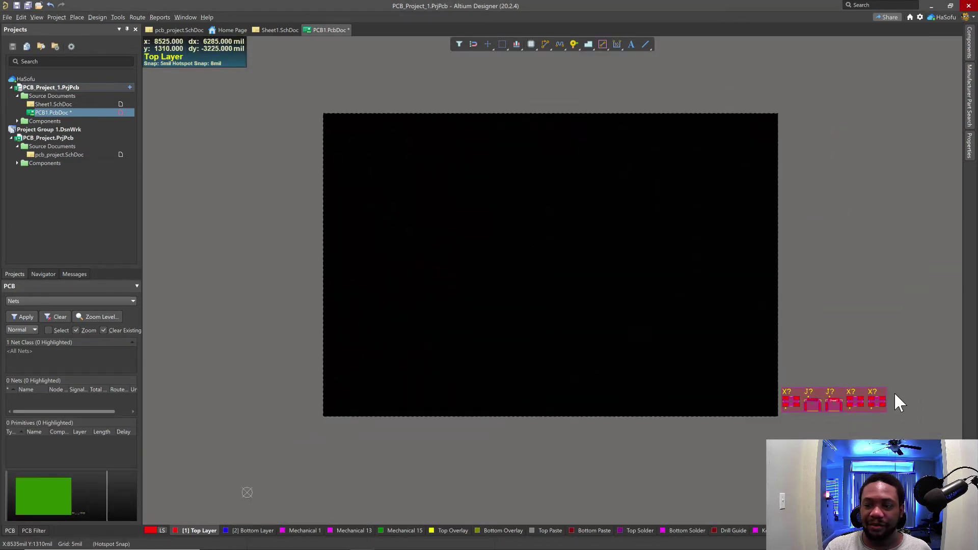
{"action": "scroll", "coordinate": [895, 395], "scroll_direction": "up", "scroll_amount": 3, "text": "ctrl"}
{"action": "scroll", "coordinate": [895, 395], "scroll_direction": "up", "scroll_amount": 1, "text": "ctrl"}
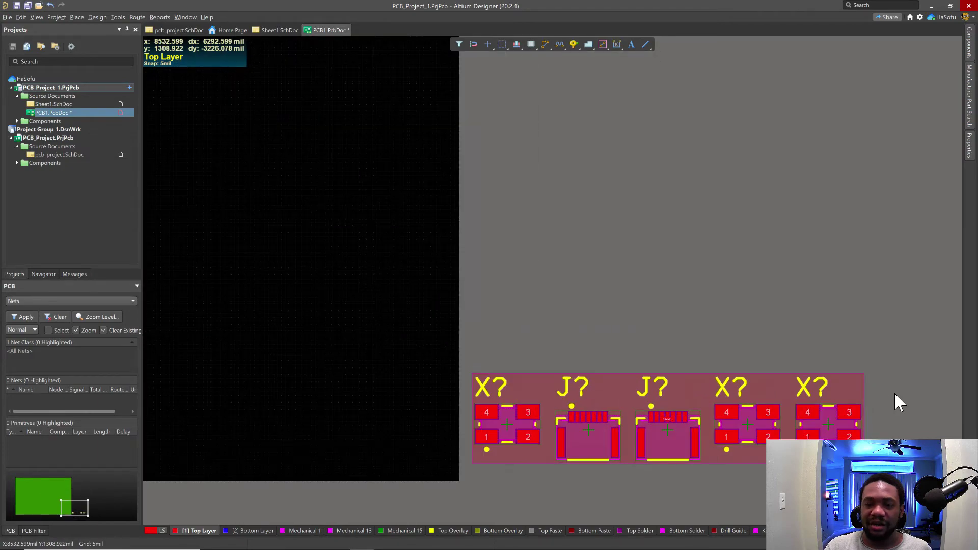
{"action": "scroll", "coordinate": [895, 395], "scroll_direction": "down", "scroll_amount": 4, "text": "ctrl"}
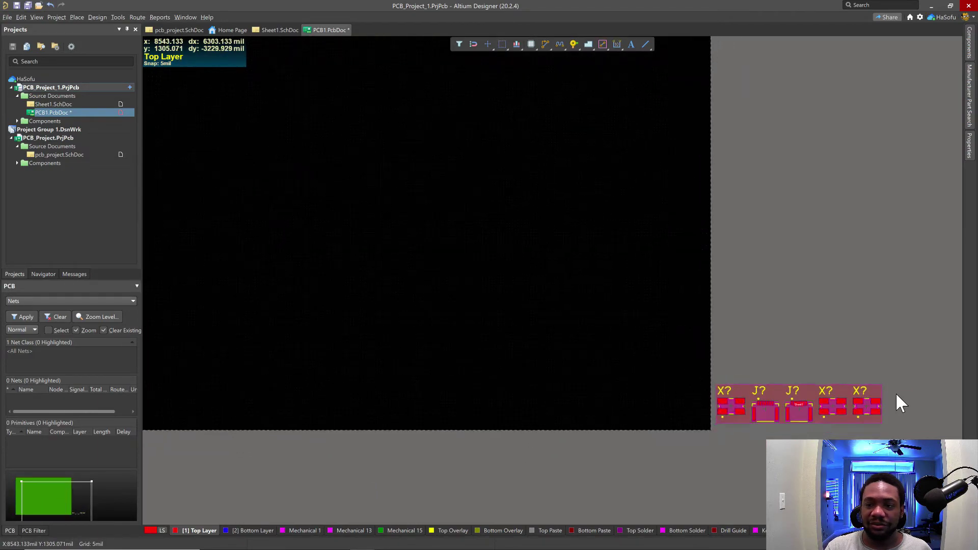
{"action": "scroll", "coordinate": [896, 396], "scroll_direction": "up", "scroll_amount": 2, "text": "ctrl"}
{"action": "scroll", "coordinate": [897, 396], "scroll_direction": "down", "scroll_amount": 3, "text": "ctrl"}
{"action": "scroll", "coordinate": [896, 395], "scroll_direction": "up", "scroll_amount": 2, "text": "ctrl"}
{"action": "scroll", "coordinate": [897, 396], "scroll_direction": "up", "scroll_amount": 2, "text": "ctrl"}
{"action": "scroll", "coordinate": [896, 395], "scroll_direction": "down", "scroll_amount": 3, "text": "ctrl"}
{"action": "scroll", "coordinate": [629, 226], "scroll_direction": "down", "scroll_amount": 8, "text": "ctrl"}
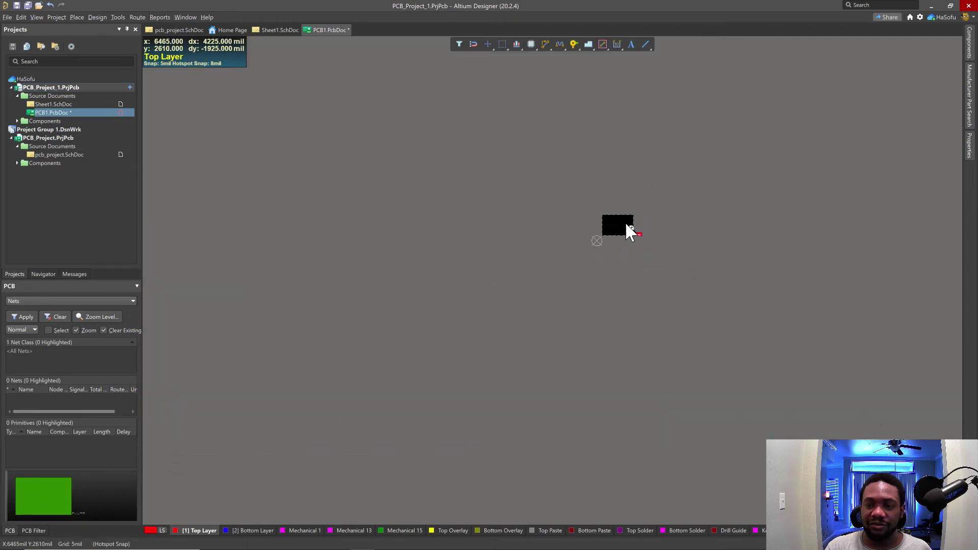
{"action": "scroll", "coordinate": [626, 227], "scroll_direction": "up", "scroll_amount": 1, "text": "ctrl"}
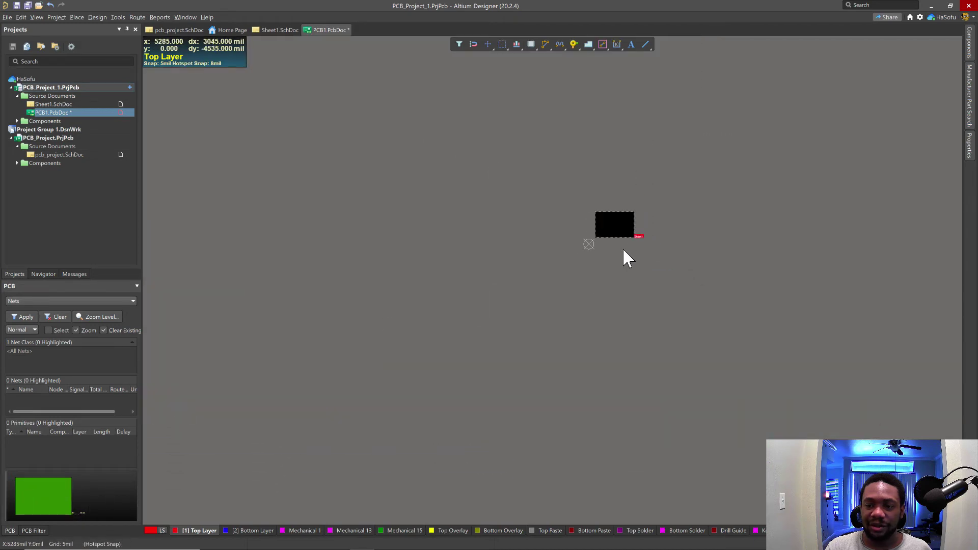
{"action": "scroll", "coordinate": [622, 233], "scroll_direction": "up", "scroll_amount": 4, "text": "ctrl"}
{"action": "scroll", "coordinate": [622, 233], "scroll_direction": "down", "scroll_amount": 2, "text": "ctrl"}
{"action": "scroll", "coordinate": [622, 233], "scroll_direction": "up", "scroll_amount": 4, "text": "ctrl"}
{"action": "scroll", "coordinate": [622, 233], "scroll_direction": "down", "scroll_amount": 2, "text": "ctrl"}
{"action": "scroll", "coordinate": [622, 232], "scroll_direction": "up", "scroll_amount": 2, "text": "ctrl"}
{"action": "scroll", "coordinate": [622, 233], "scroll_direction": "down", "scroll_amount": 3, "text": "ctrl"}
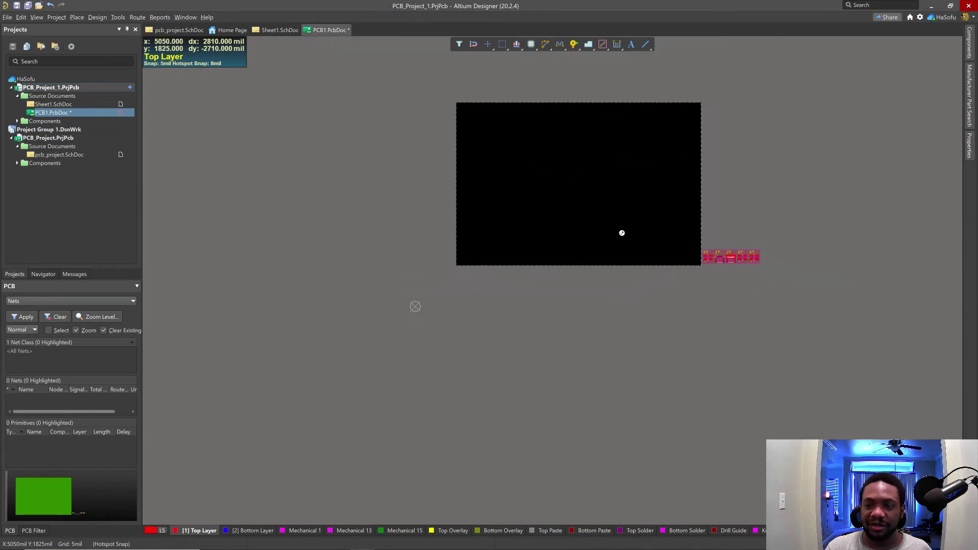
{"action": "scroll", "coordinate": [732, 198], "scroll_direction": "up", "scroll_amount": 5, "text": "ctrl"}
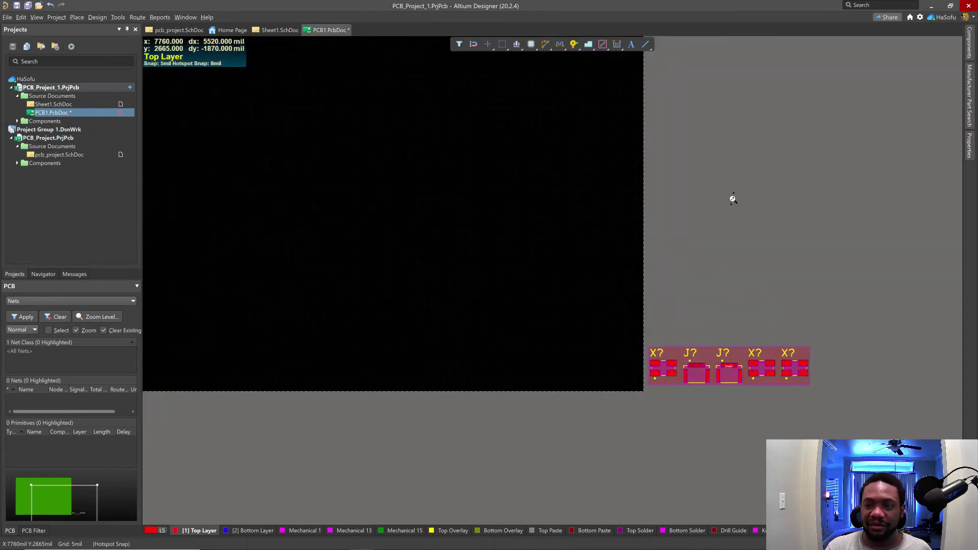
{"action": "scroll", "coordinate": [732, 199], "scroll_direction": "up", "scroll_amount": 2, "text": "ctrl"}
{"action": "scroll", "coordinate": [733, 198], "scroll_direction": "down", "scroll_amount": 4, "text": "ctrl"}
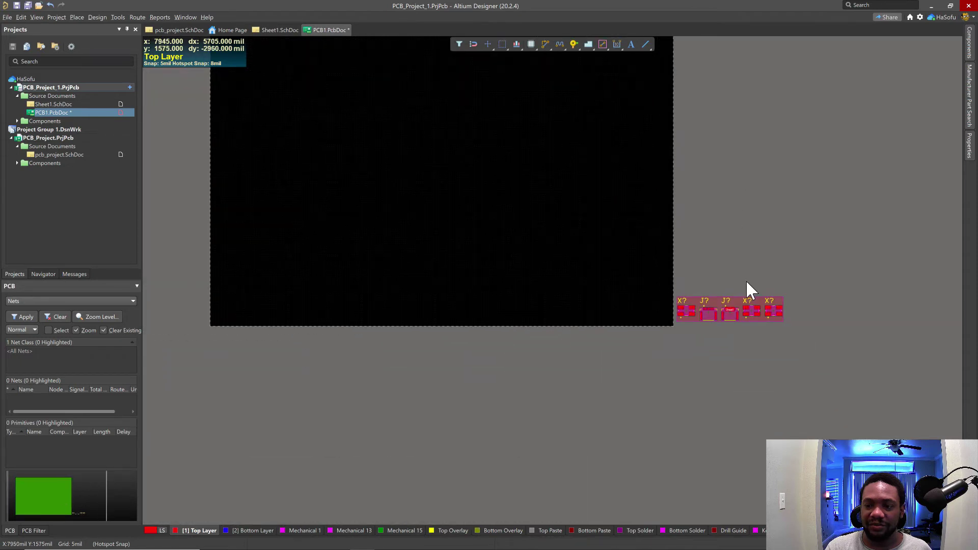
{"action": "right_click_drag", "start_coordinate": [748, 284], "coordinate": [712, 245]}
{"action": "left_click", "coordinate": [499, 408]}
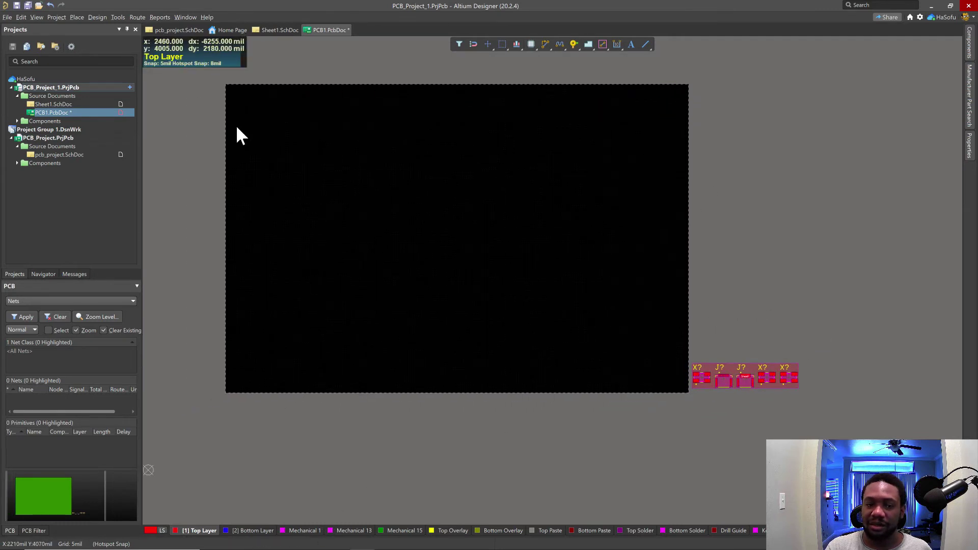
Move two crystal footprints and one connector footprint to the middle of the board, and shift the Sheet1 room slightly beside the board.
{"action": "left_click_drag", "start_coordinate": [786, 375], "coordinate": [495, 220]}
{"action": "left_click_drag", "start_coordinate": [768, 382], "coordinate": [439, 219]}
{"action": "left_click_drag", "start_coordinate": [745, 382], "coordinate": [457, 257]}
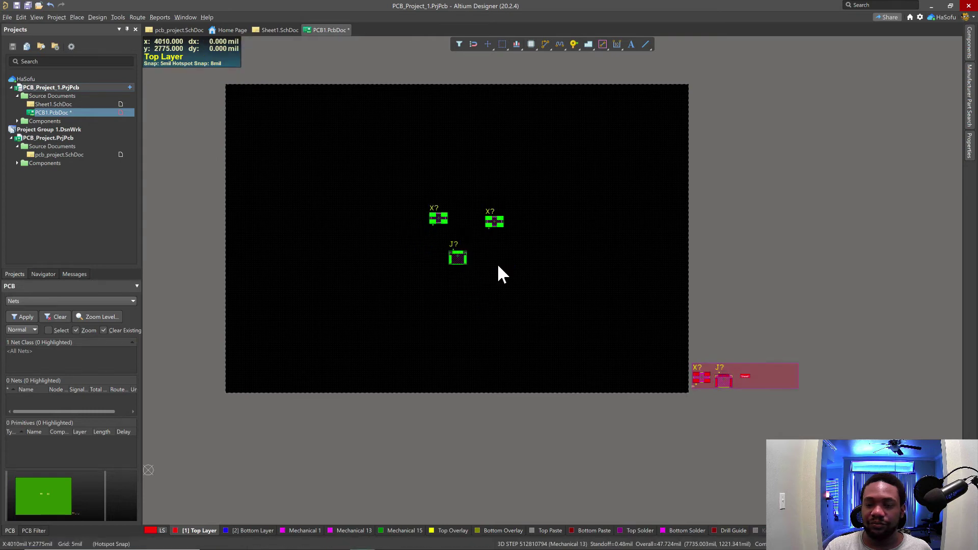
{"action": "left_click_drag", "start_coordinate": [772, 365], "coordinate": [810, 402]}
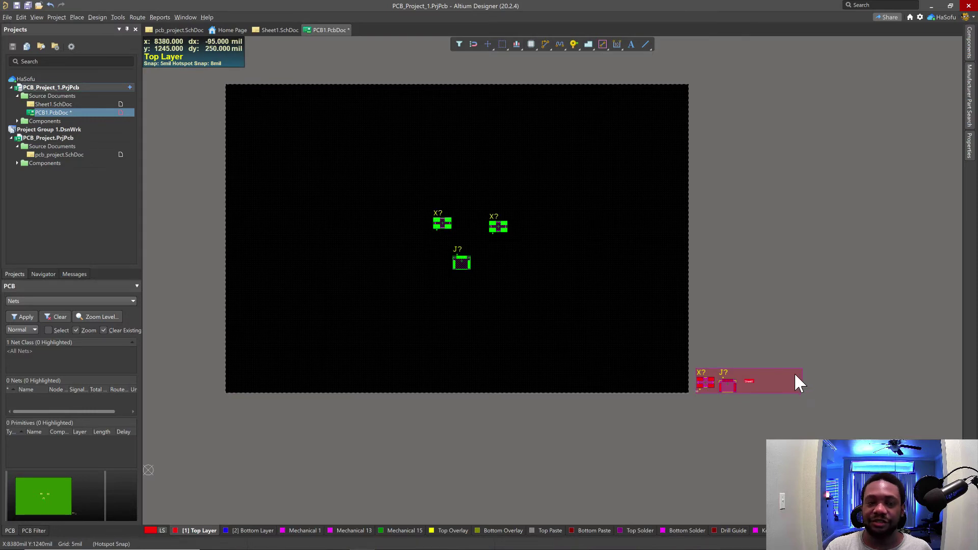
Check the schematic and return to the PCB document to move the Sheet1 room with its footprints onto the middle of the board.
{"action": "left_click", "coordinate": [279, 30]}
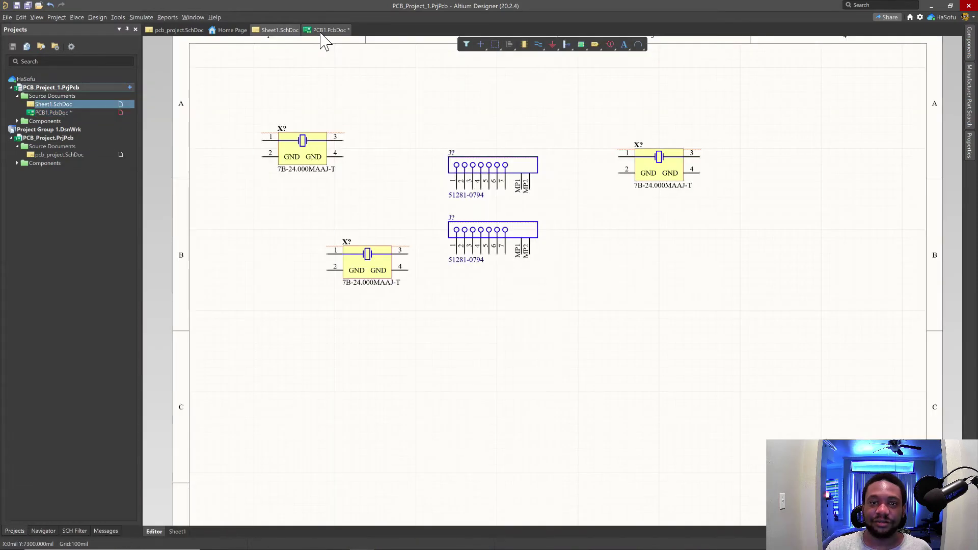
{"action": "left_click", "coordinate": [326, 31]}
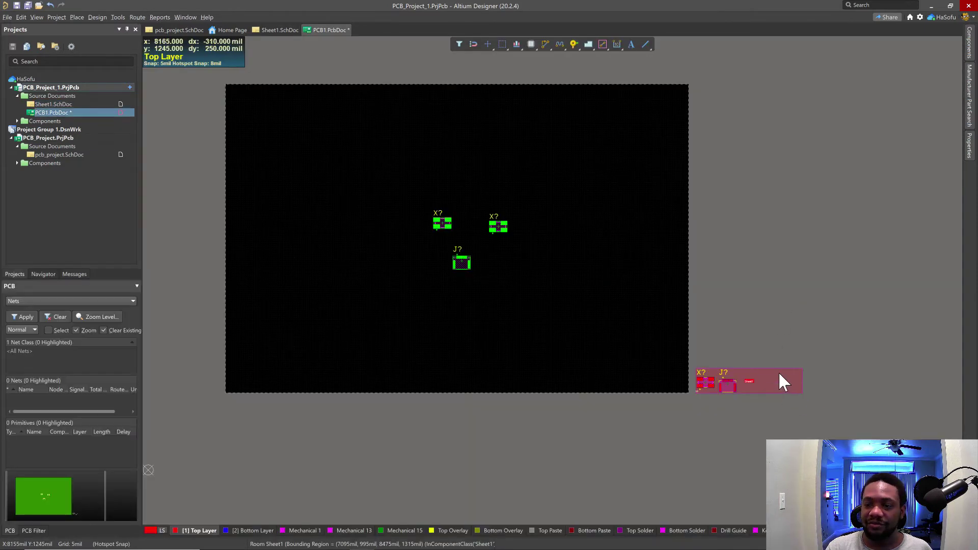
{"action": "left_click_drag", "start_coordinate": [708, 297], "coordinate": [797, 374]}
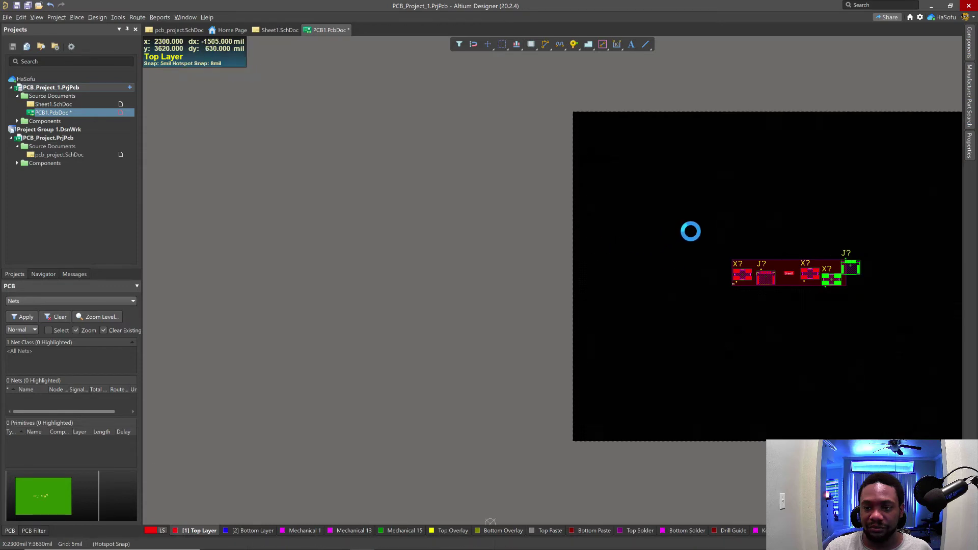
{"action": "right_click_drag", "start_coordinate": [693, 227], "coordinate": [427, 212]}
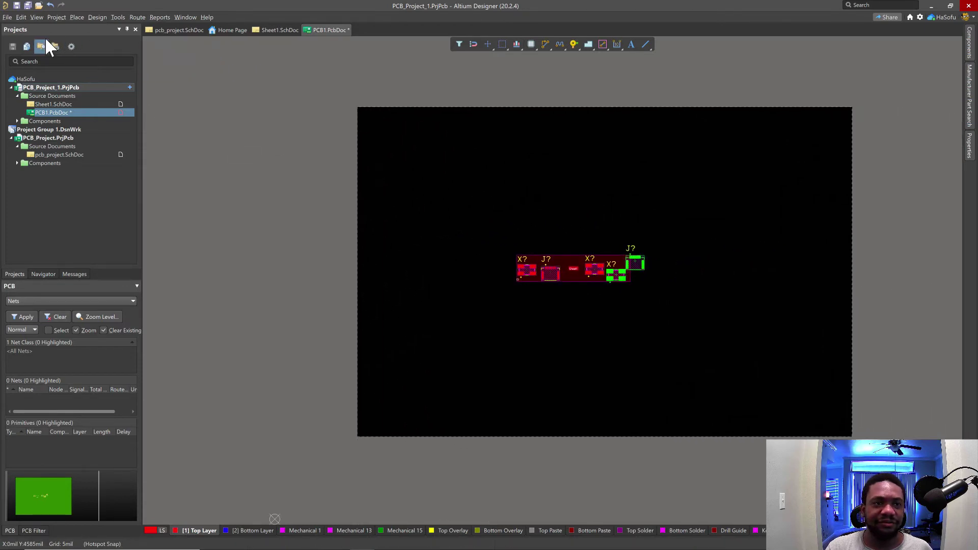
Show the board in 3D Layout Mode and examine the crystal and connector models from tilted, close-up angles.
{"action": "left_click", "coordinate": [37, 17]}
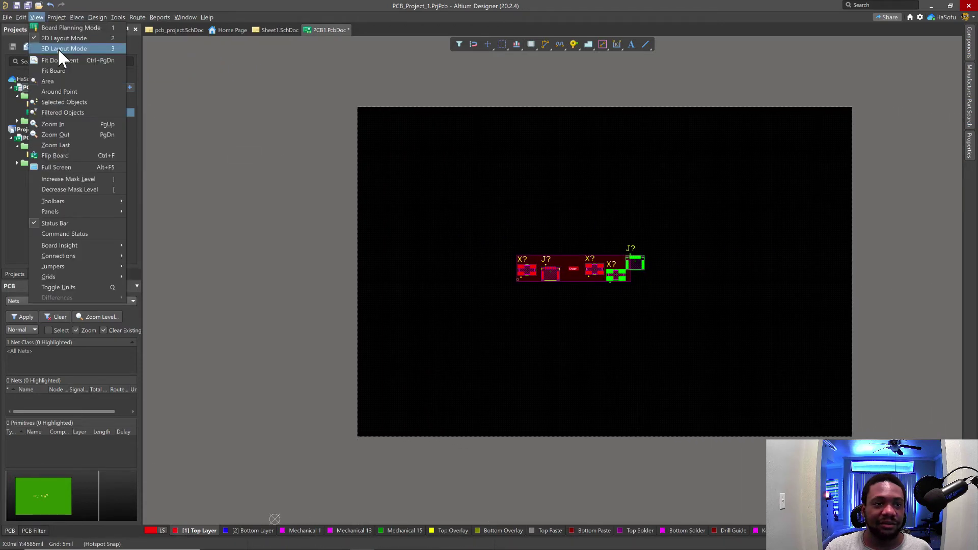
{"action": "left_click", "coordinate": [57, 48]}
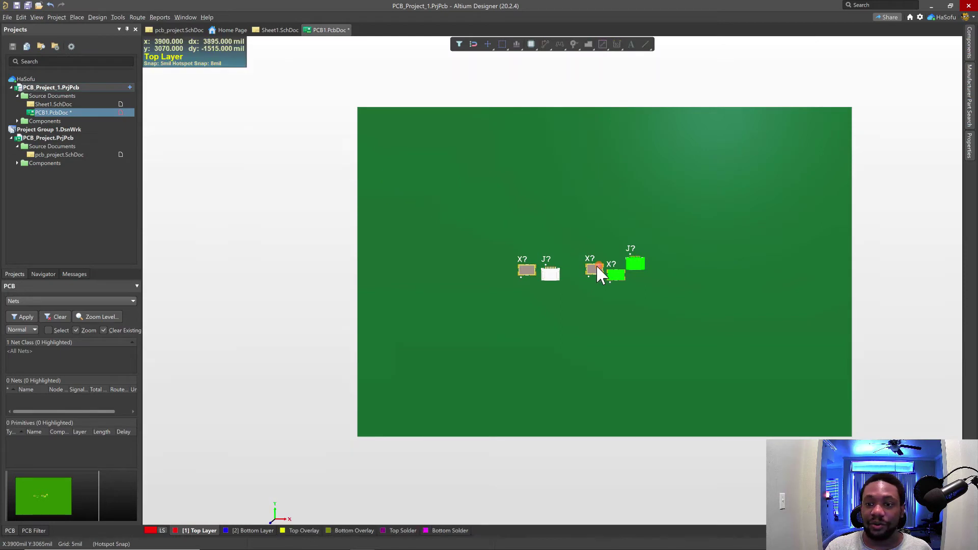
{"action": "left_click", "coordinate": [657, 241]}
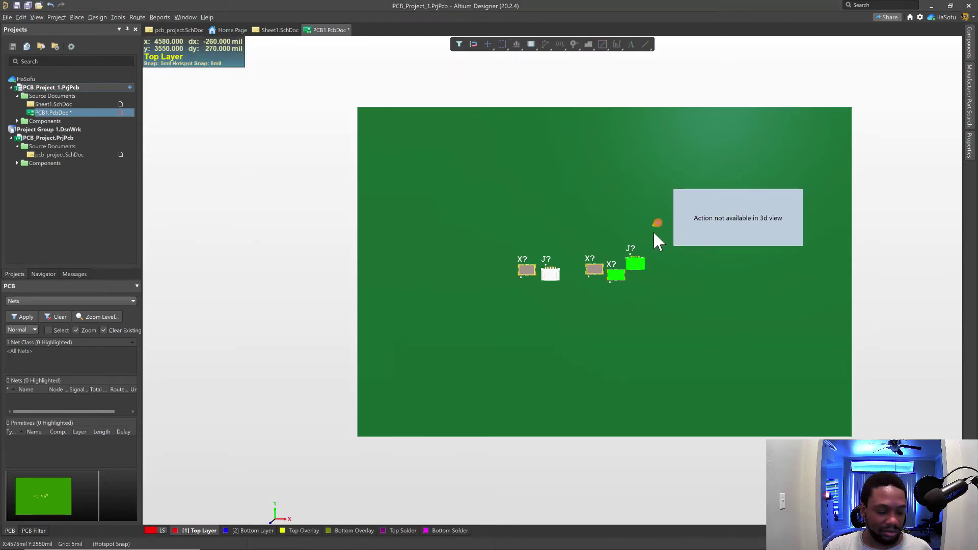
{"action": "right_click_drag", "start_coordinate": [655, 233], "coordinate": [554, 393]}
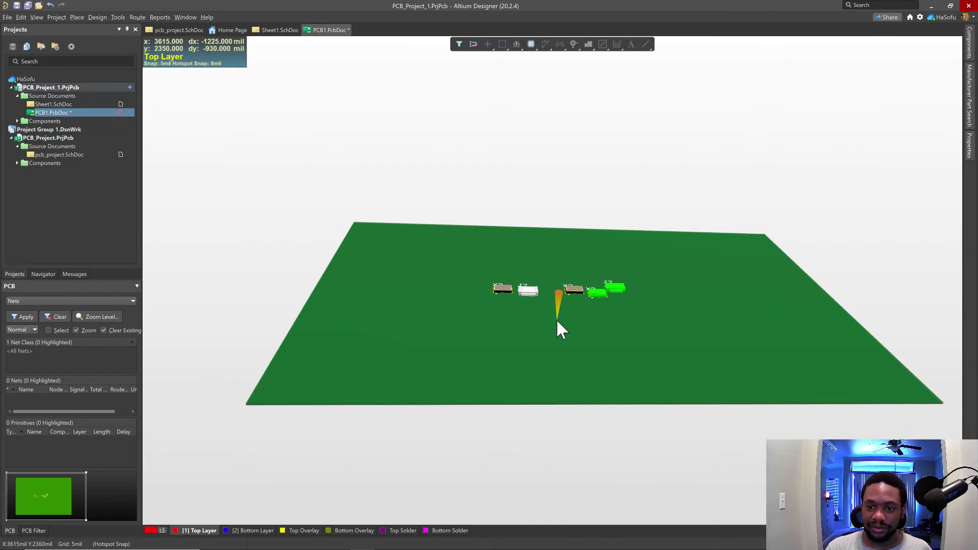
{"action": "scroll", "coordinate": [556, 319], "scroll_direction": "up", "scroll_amount": 8, "text": "ctrl"}
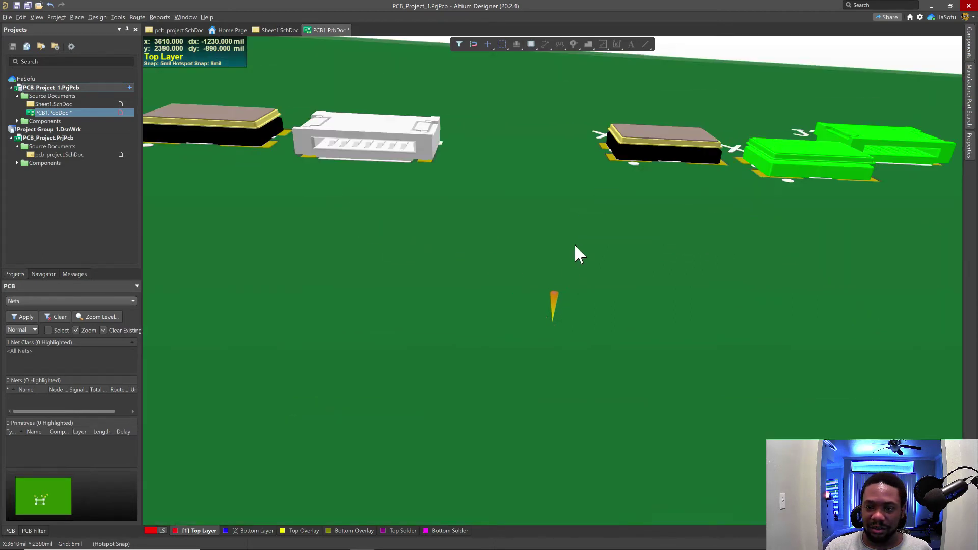
{"action": "right_click_drag", "start_coordinate": [578, 243], "coordinate": [607, 386]}
{"action": "right_click_drag", "start_coordinate": [382, 285], "coordinate": [334, 339]}
{"action": "right_click_drag", "start_coordinate": [441, 329], "coordinate": [576, 233], "text": "shift"}
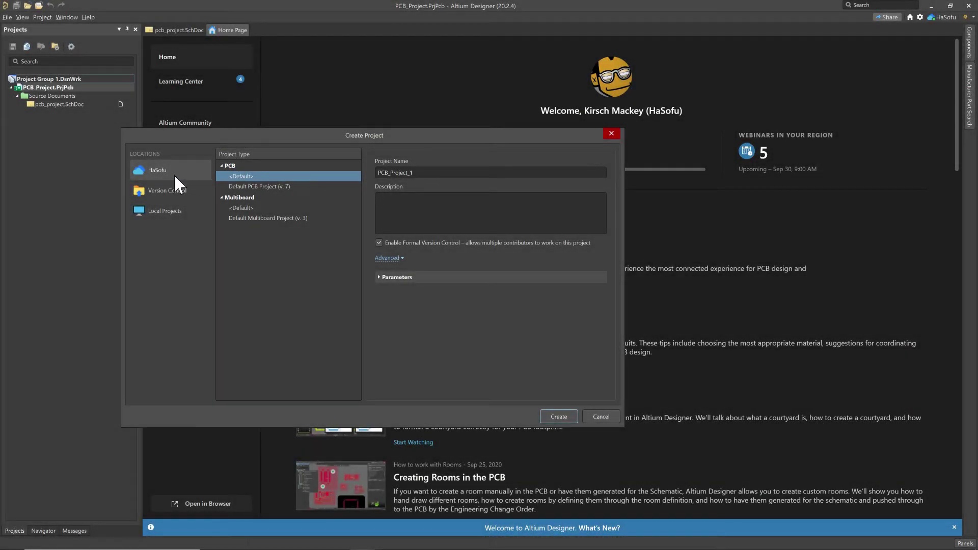
Choose the HaSofu location for PCB_Project_1, enter the description "First impressions Project", and expand the advanced project settings.
{"action": "left_click", "coordinate": [167, 190]}
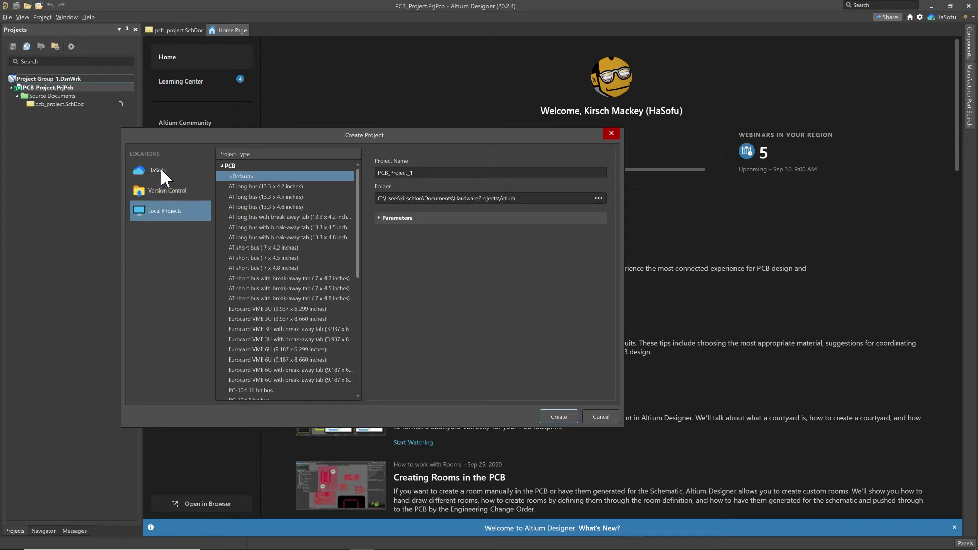
{"action": "left_click", "coordinate": [160, 168]}
{"action": "double_click", "coordinate": [428, 175]}
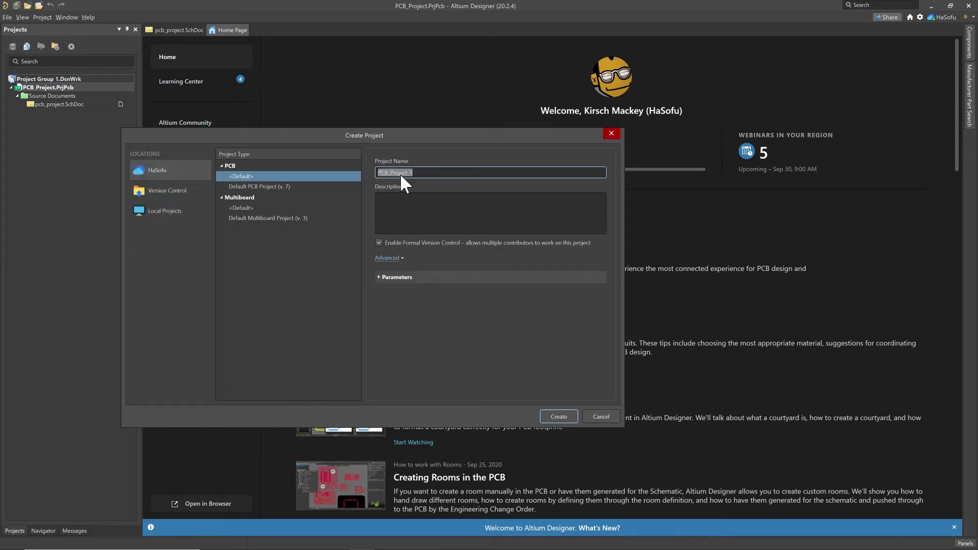
{"action": "left_click", "coordinate": [427, 174]}
{"action": "left_click", "coordinate": [415, 204]}
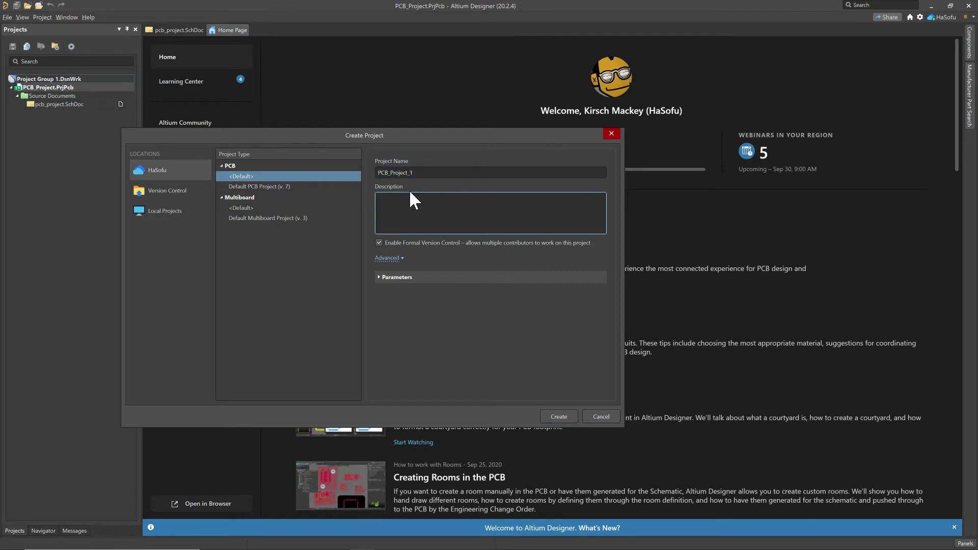
{"action": "type", "text": "First impressions Project"}
{"action": "left_click", "coordinate": [391, 259]}
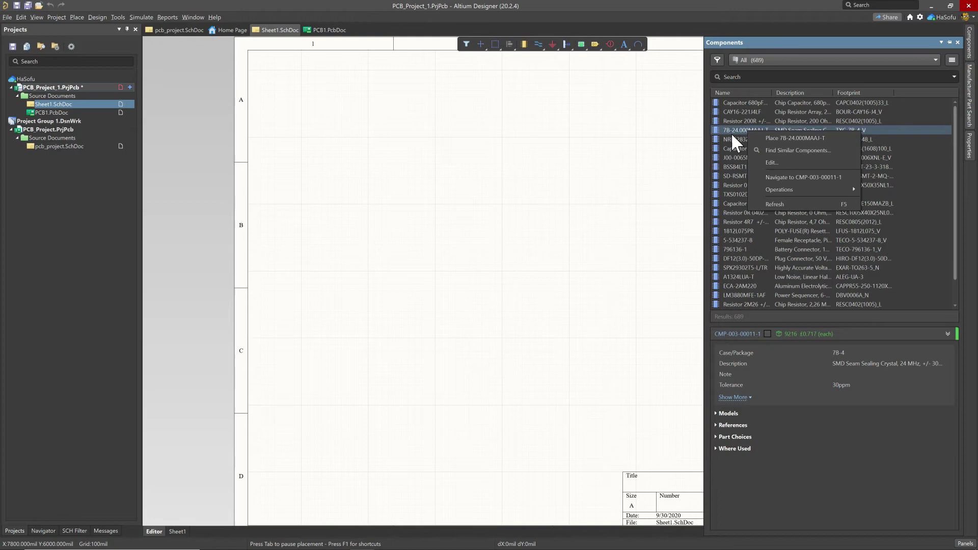
Place three 7B-24.000MAAJ-T crystals on the schematic, two at the left and one at the right, and open Manufacturer Part Search.
{"action": "left_click_drag", "start_coordinate": [732, 132], "coordinate": [367, 136]}
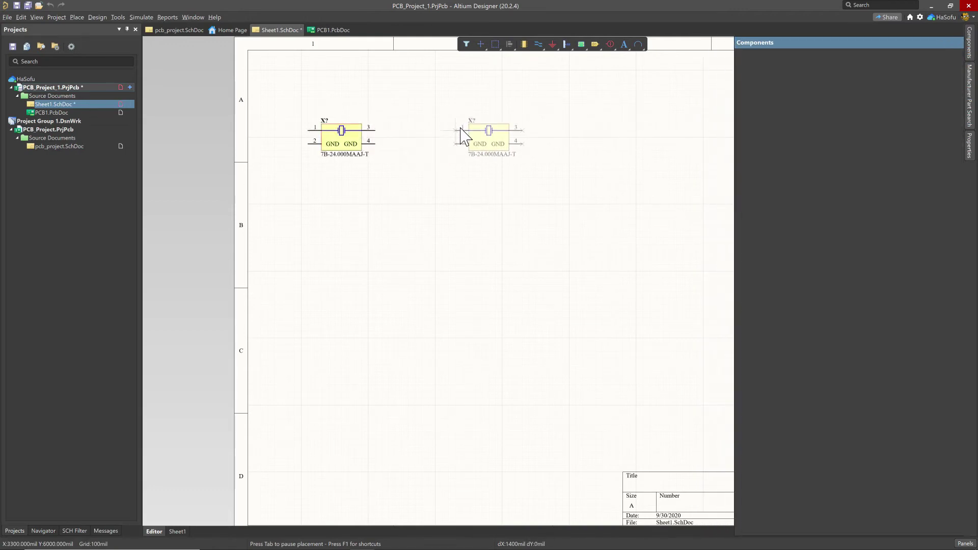
{"action": "left_click", "coordinate": [438, 221]}
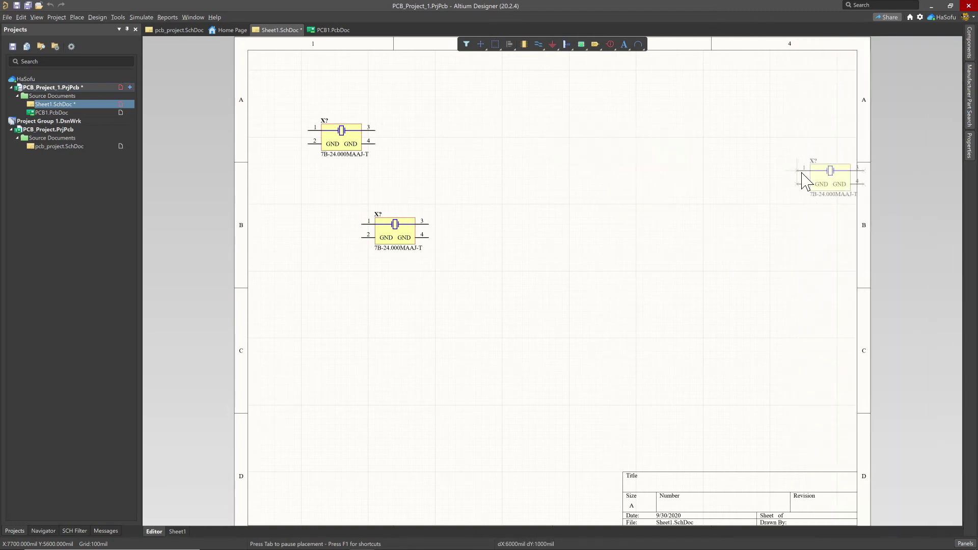
{"action": "left_click", "coordinate": [617, 152]}
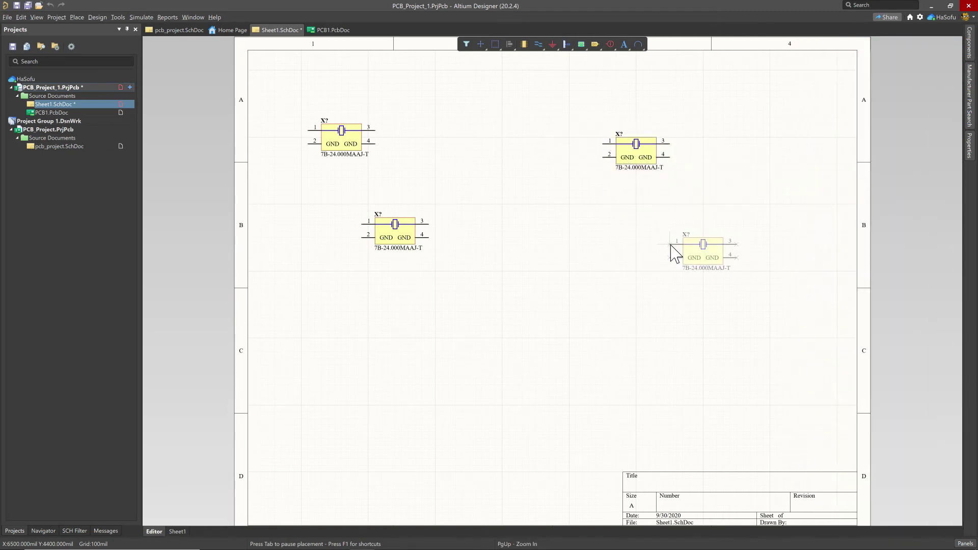
{"action": "key", "text": "Escape"}
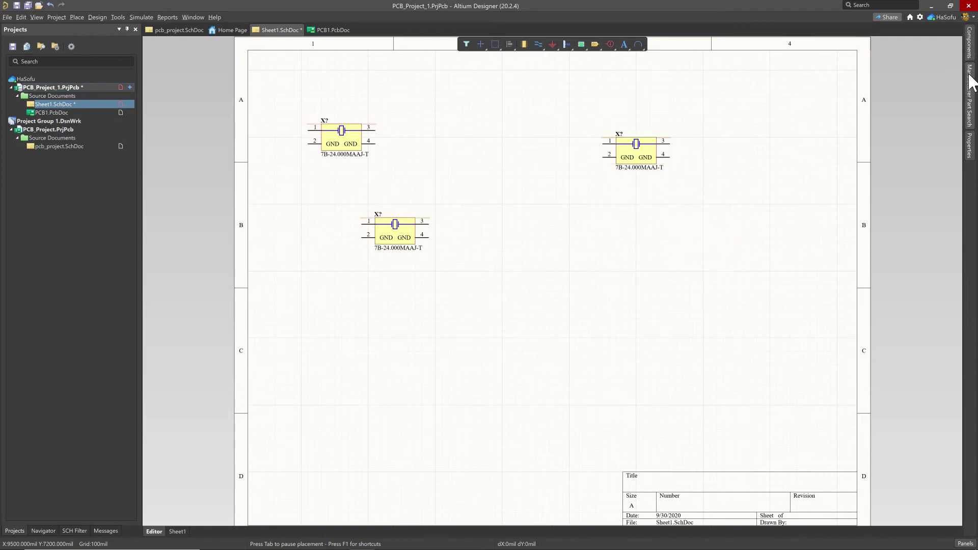
{"action": "left_click", "coordinate": [970, 76]}
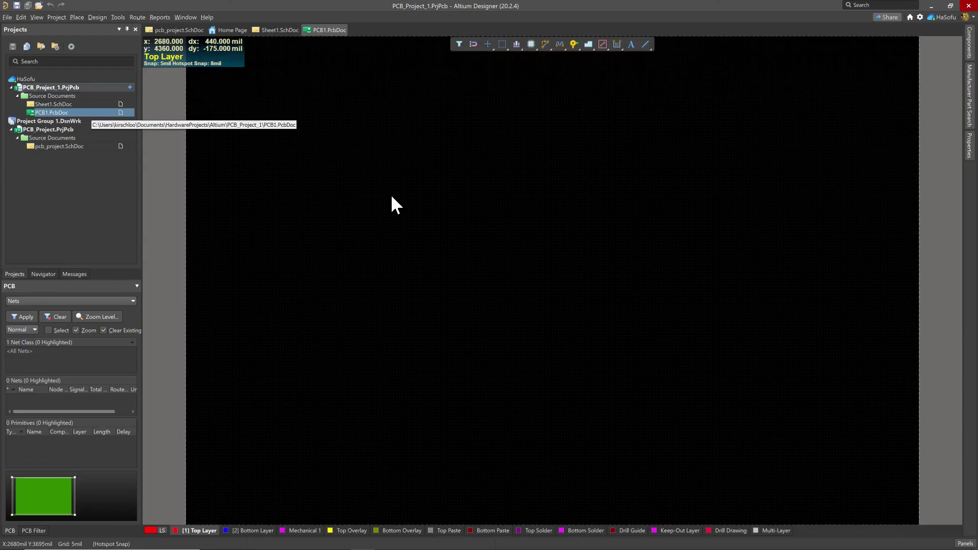
Update PCB1.PcbDoc from Sheet1.SchDoc by validating and executing the engineering change order for its components, component class and room.
{"action": "left_click", "coordinate": [280, 30]}
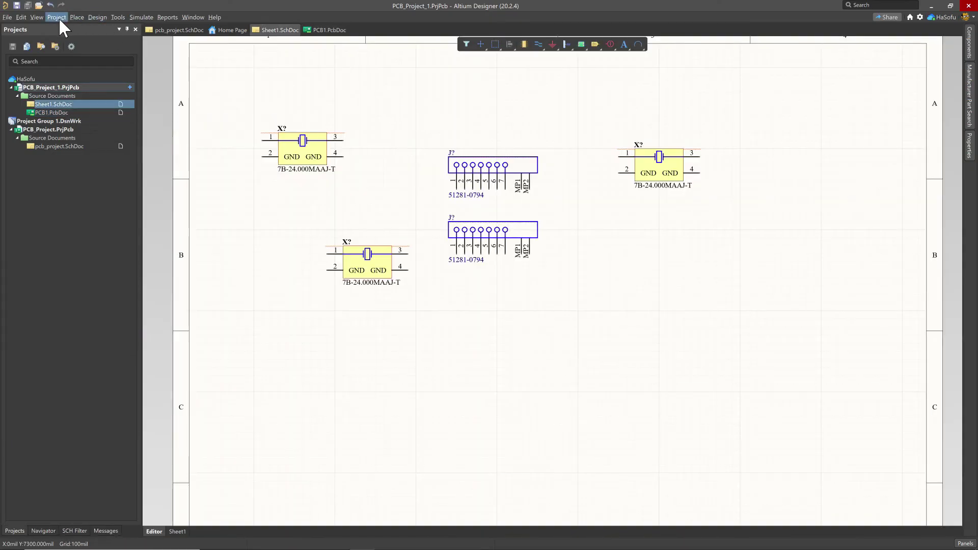
{"action": "left_click", "coordinate": [97, 17]}
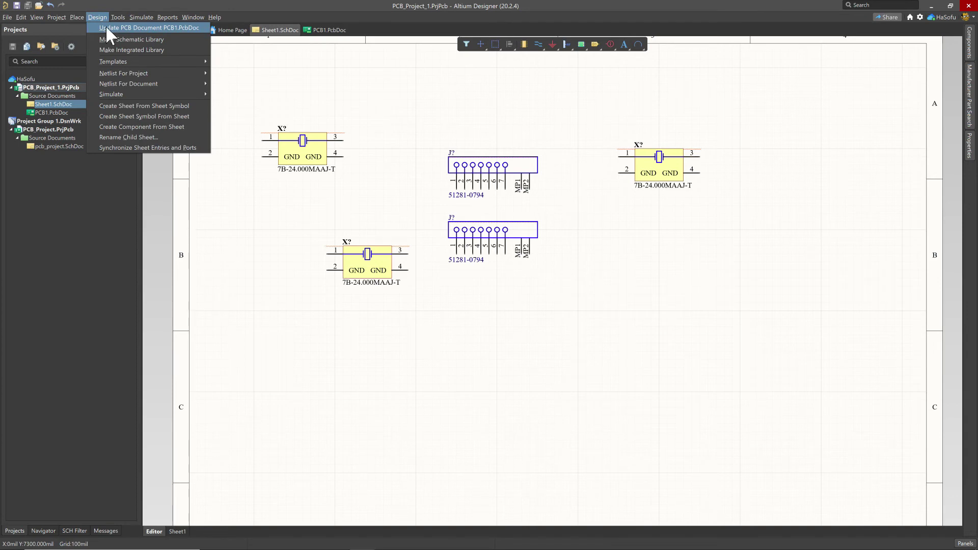
{"action": "left_click", "coordinate": [108, 29]}
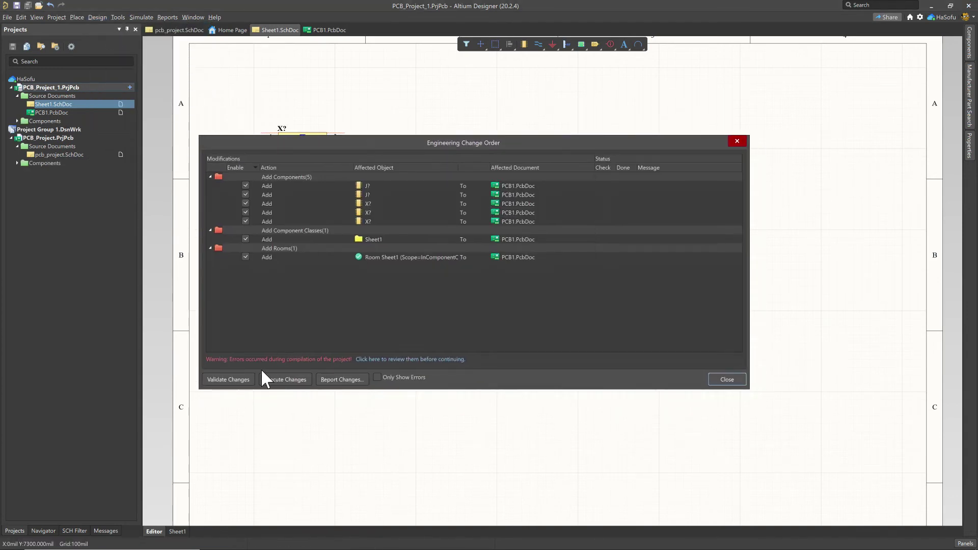
{"action": "left_click", "coordinate": [243, 380]}
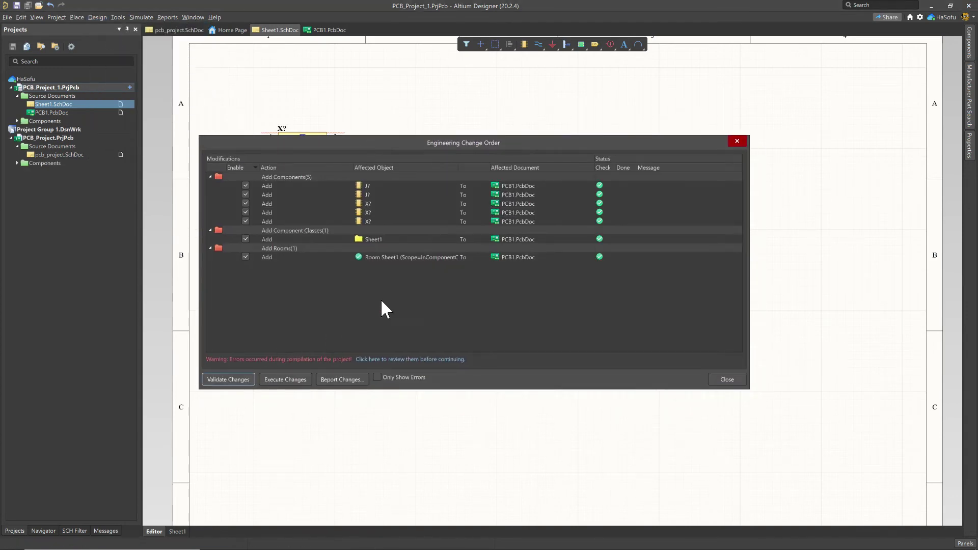
{"action": "left_click", "coordinate": [288, 380]}
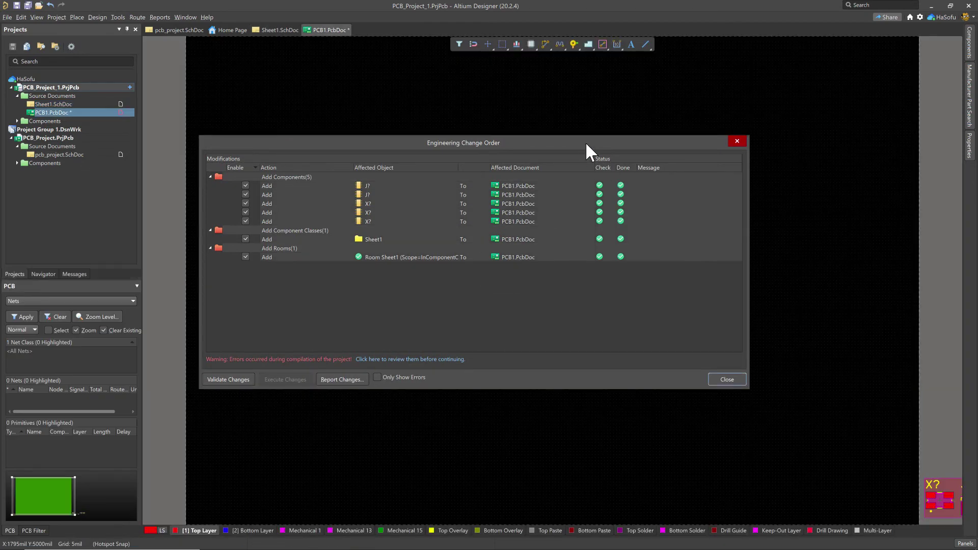
{"action": "left_click_drag", "start_coordinate": [585, 142], "coordinate": [576, 152]}
{"action": "left_click", "coordinate": [711, 390]}
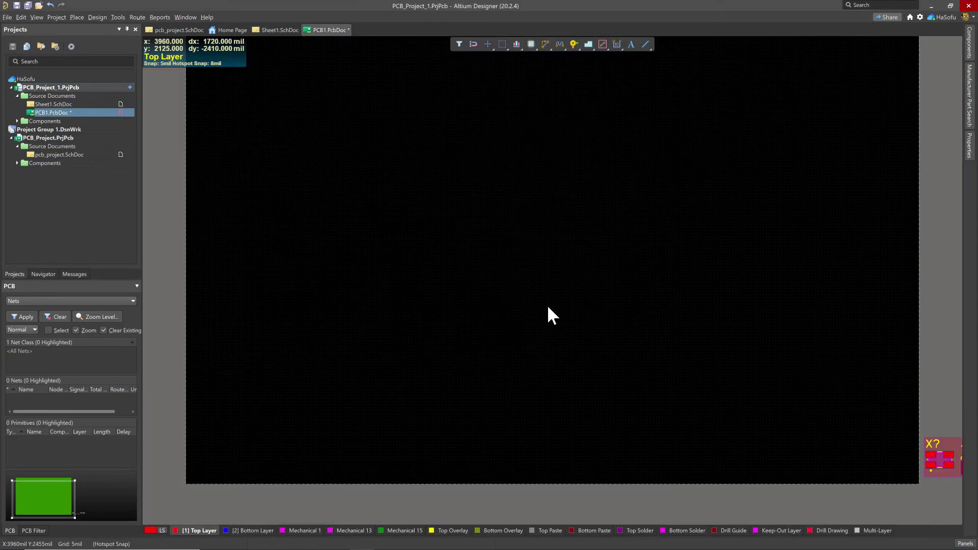
Bring two crystals and one connector from the imported row onto the centre of the board, and nudge the Sheet1 room.
{"action": "scroll", "coordinate": [547, 305], "scroll_direction": "down", "scroll_amount": 4, "text": "ctrl"}
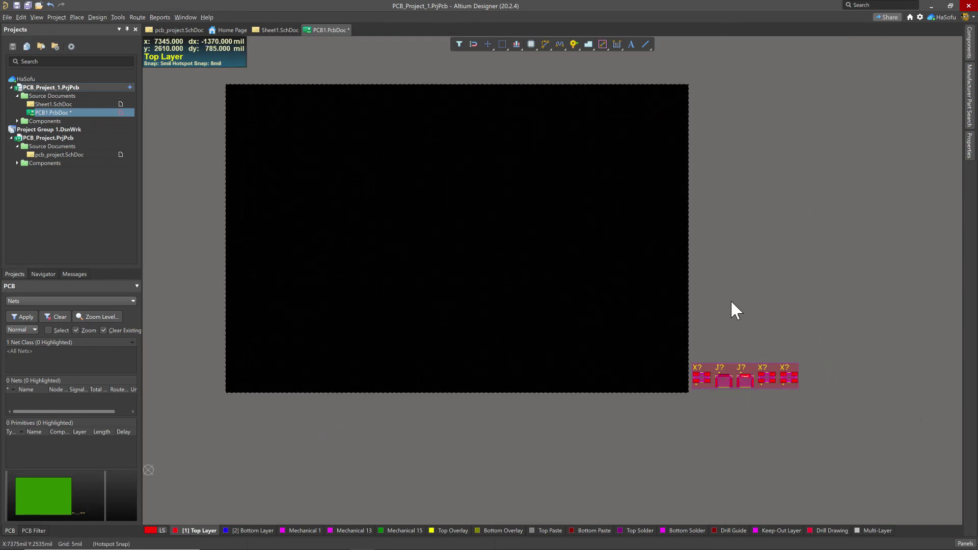
{"action": "left_click_drag", "start_coordinate": [787, 377], "coordinate": [493, 220]}
{"action": "left_click_drag", "start_coordinate": [768, 379], "coordinate": [438, 225]}
{"action": "left_click_drag", "start_coordinate": [745, 384], "coordinate": [457, 254]}
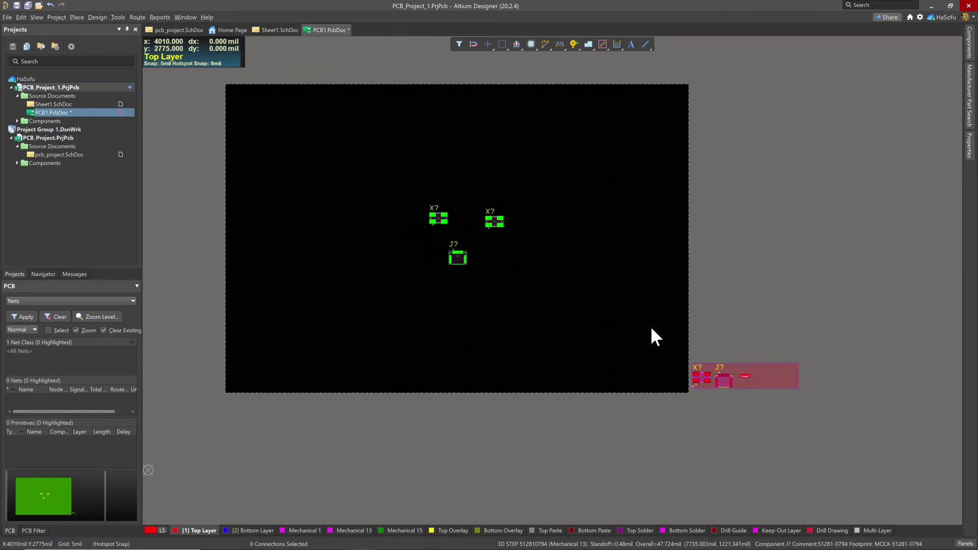
{"action": "mouse_move", "coordinate": [782, 385]}
{"action": "left_mouse_down"}
{"action": "mouse_move", "coordinate": [694, 308]}
{"action": "mouse_move", "coordinate": [582, 266]}
{"action": "mouse_move", "coordinate": [613, 308]}
{"action": "mouse_move", "coordinate": [739, 279]}
{"action": "mouse_move", "coordinate": [618, 234]}
{"action": "mouse_move", "coordinate": [753, 384]}
{"action": "mouse_move", "coordinate": [814, 396]}
{"action": "mouse_move", "coordinate": [793, 392]}
{"action": "mouse_move", "coordinate": [808, 399]}
{"action": "mouse_move", "coordinate": [796, 382]}
{"action": "left_mouse_up"}
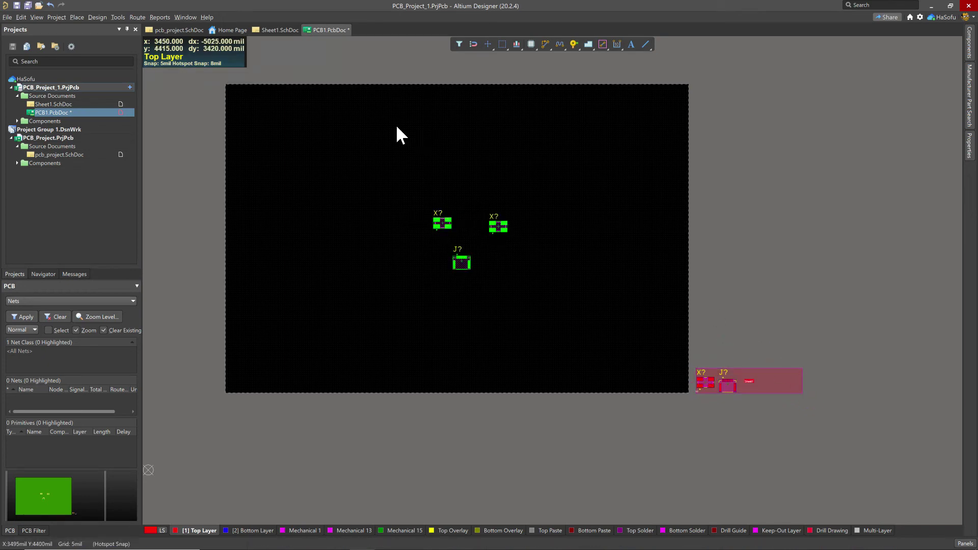
Review the schematic against the layout, and move the Sheet1 room with its footprints onto the board.
{"action": "left_click", "coordinate": [287, 32]}
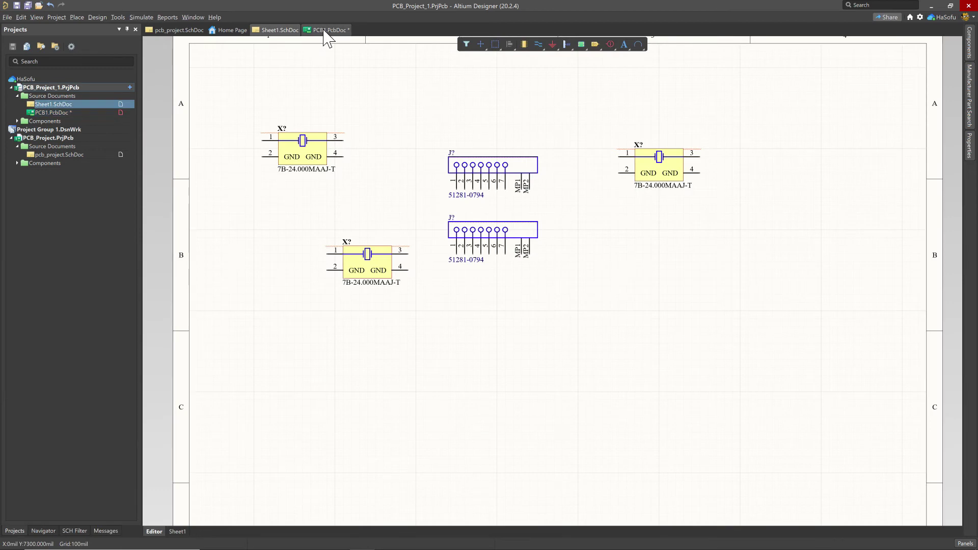
{"action": "left_click", "coordinate": [325, 31]}
{"action": "left_click_drag", "start_coordinate": [779, 382], "coordinate": [801, 373]}
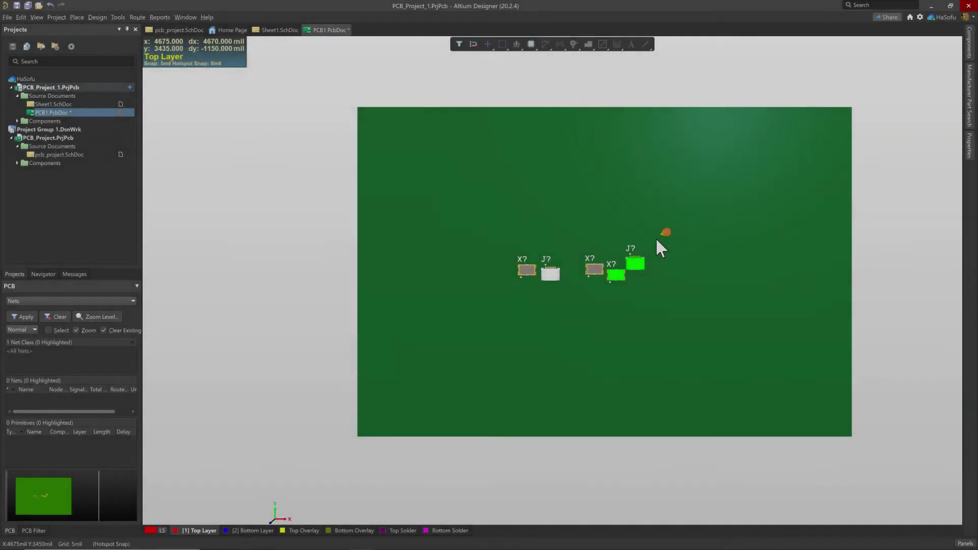
Examine the board and its component models in 3D from a low tilted angle and close up.
{"action": "left_click", "coordinate": [668, 232]}
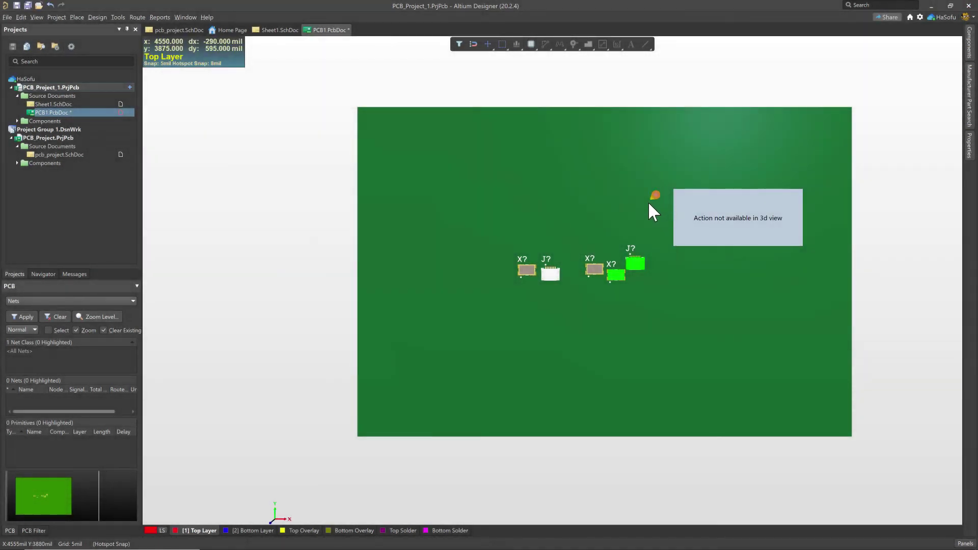
{"action": "right_click_drag", "start_coordinate": [654, 232], "coordinate": [552, 299]}
{"action": "scroll", "coordinate": [561, 411], "scroll_direction": "up", "scroll_amount": 3}
{"action": "scroll", "coordinate": [563, 437], "scroll_direction": "down", "scroll_amount": 5}
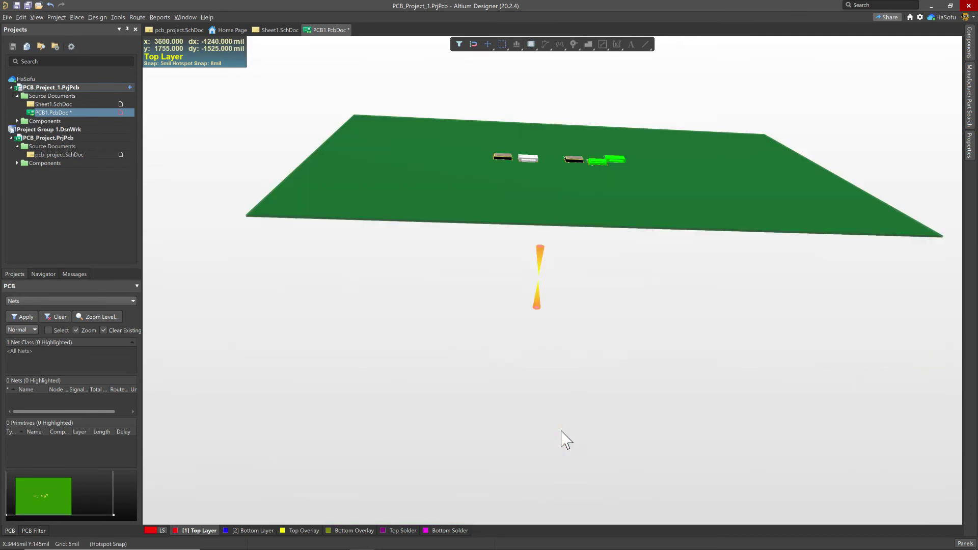
{"action": "scroll", "coordinate": [565, 439], "scroll_direction": "up", "scroll_amount": 2}
{"action": "scroll", "coordinate": [565, 436], "scroll_direction": "up", "scroll_amount": 2}
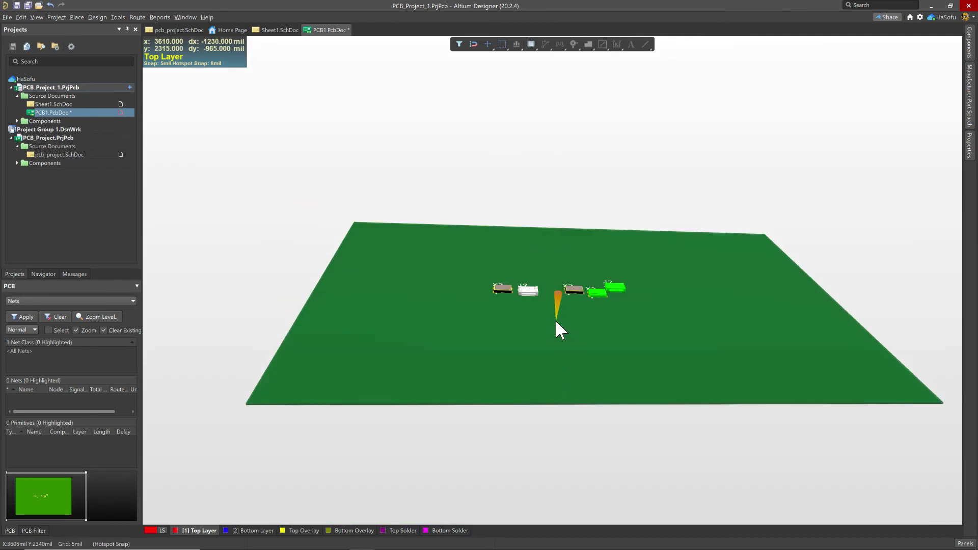
{"action": "scroll", "coordinate": [557, 321], "scroll_direction": "up", "scroll_amount": 5, "text": "ctrl"}
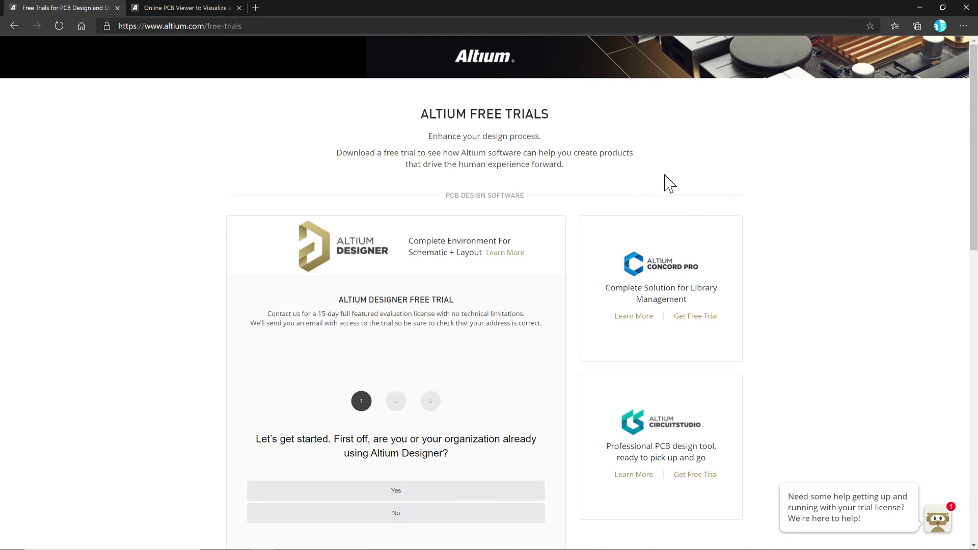
Switch to the browser and look through the Altium free trials page and the Altium 365 Viewer page, including its features and supported CAD formats.
{"action": "scroll", "coordinate": [503, 223], "scroll_direction": "down", "scroll_amount": 7}
{"action": "scroll", "coordinate": [503, 200], "scroll_direction": "up", "scroll_amount": 7}
{"action": "left_click", "coordinate": [204, 9]}
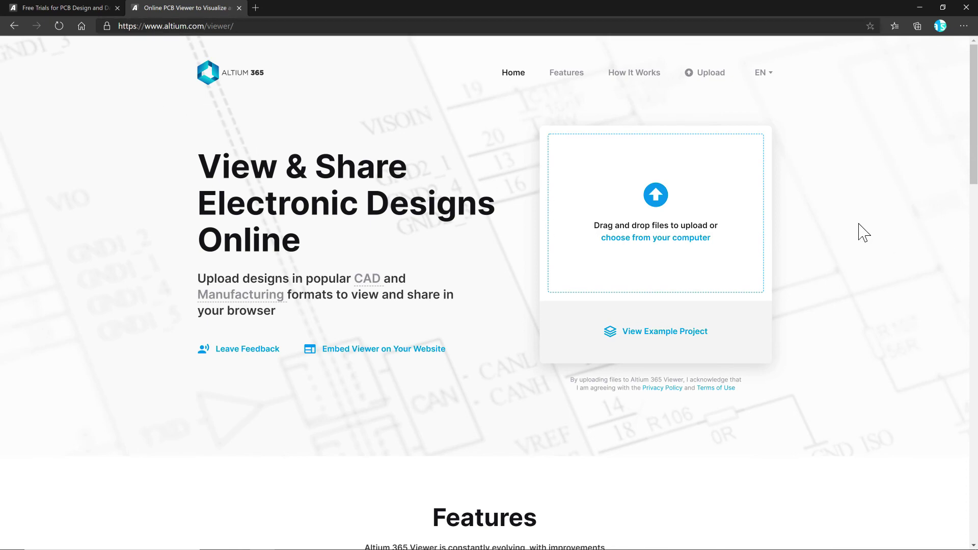
{"action": "scroll", "coordinate": [866, 240], "scroll_direction": "down", "scroll_amount": 10}
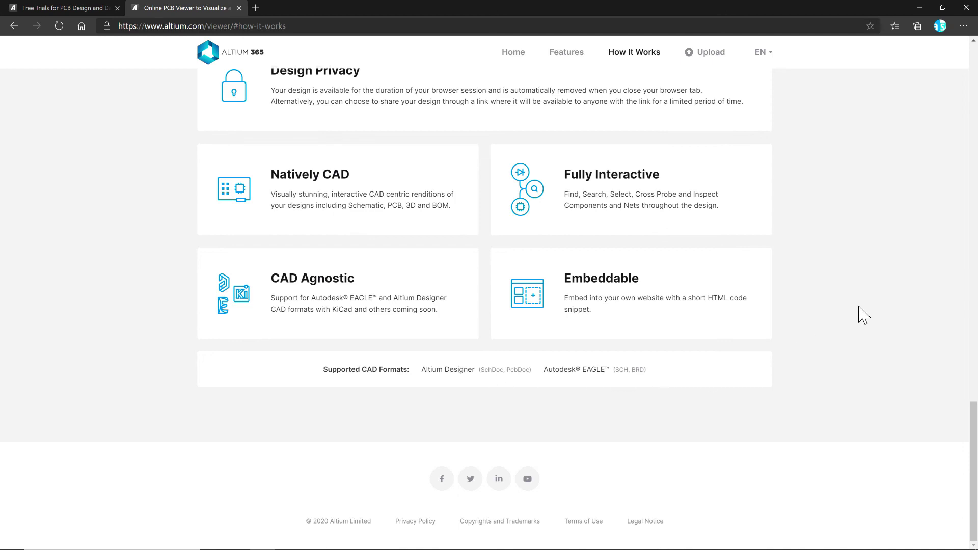
{"action": "scroll", "coordinate": [866, 312], "scroll_direction": "up", "scroll_amount": 1}
{"action": "scroll", "coordinate": [713, 301], "scroll_direction": "up", "scroll_amount": 1}
{"action": "scroll", "coordinate": [637, 304], "scroll_direction": "up", "scroll_amount": 10}
{"action": "scroll", "coordinate": [827, 293], "scroll_direction": "up", "scroll_amount": 7}
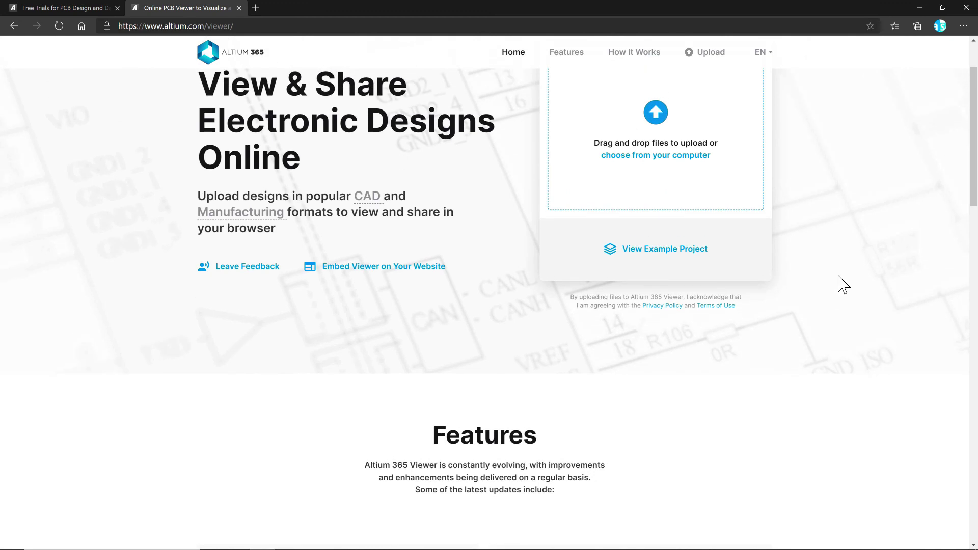
{"action": "scroll", "coordinate": [860, 263], "scroll_direction": "up", "scroll_amount": 1}
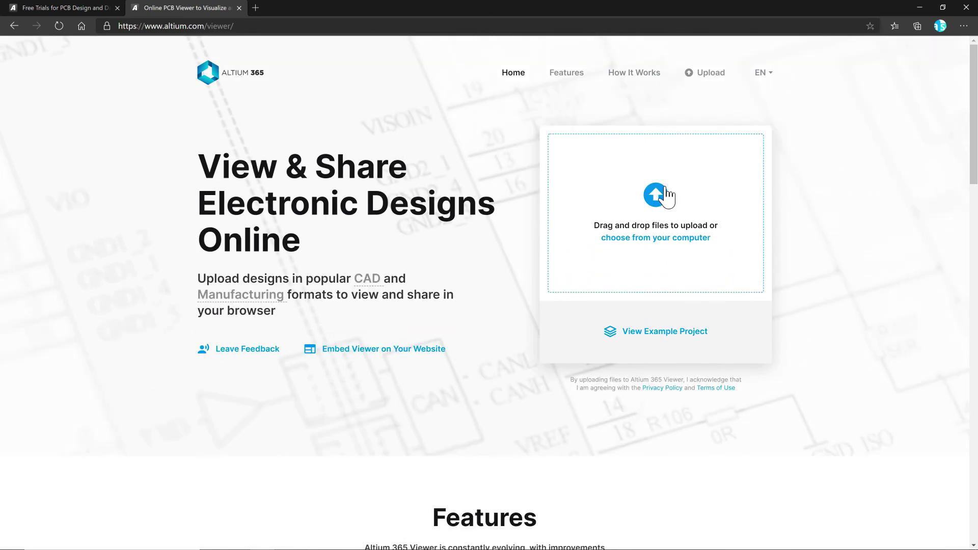